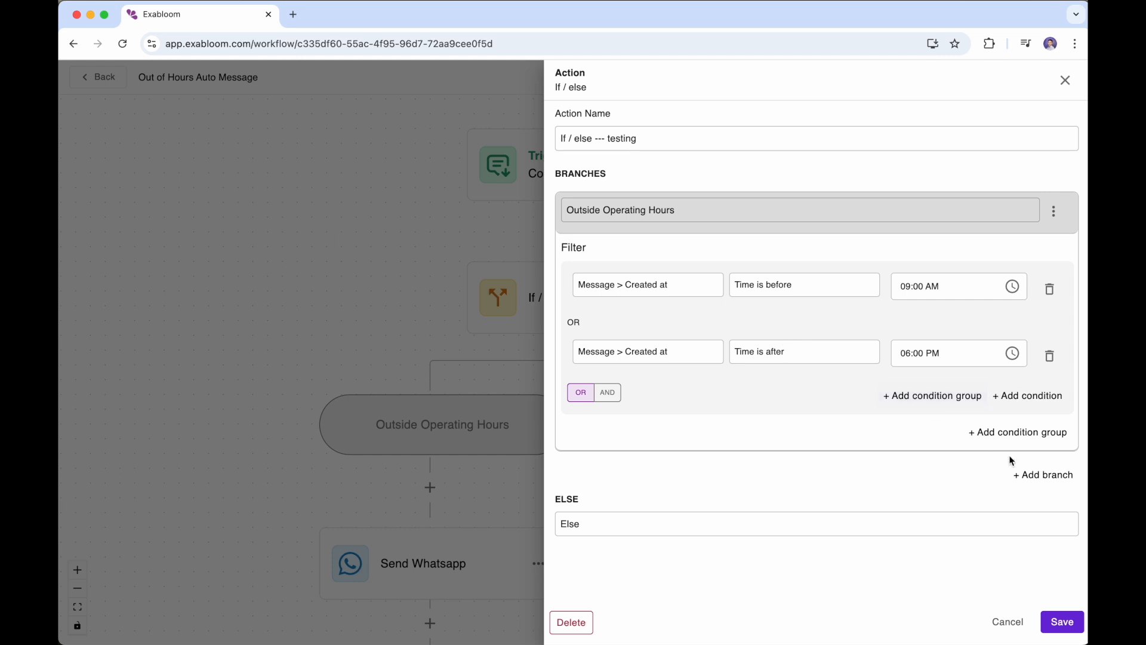
- Add a second branch to the If / else action and name it "Christmas Break 2025"
left_click(1034, 478)
scroll(760, 468, "down", 2)
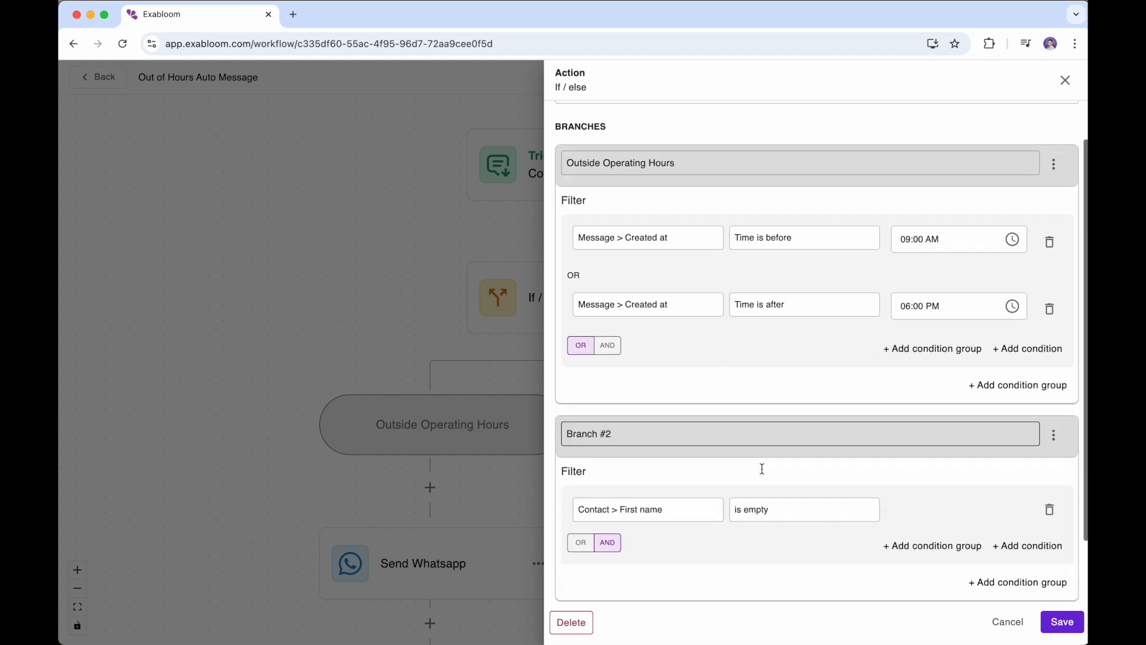
left_click(696, 413)
key("super+a")
type("Christmas ")
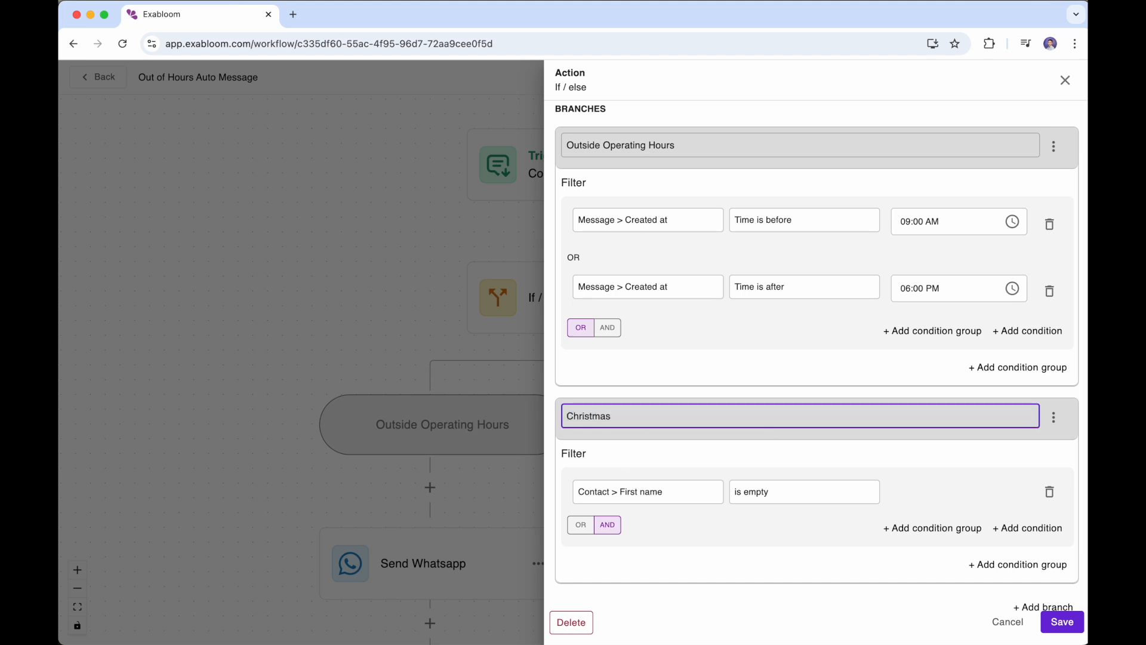
type("Break")
key("BackSpace")
type("eak 2025")
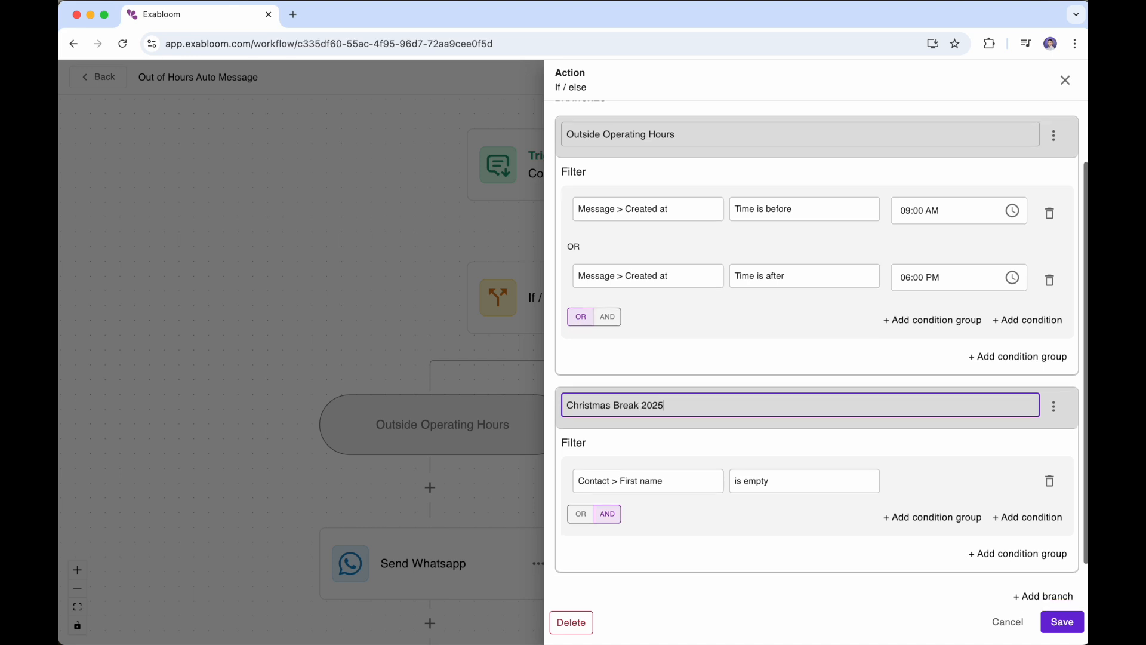
- Set the Christmas Break 2025 branch's filter condition to Message > Created at with the operator Date is on or after
scroll(673, 450, "down", 2)
scroll(674, 449, "up", 2)
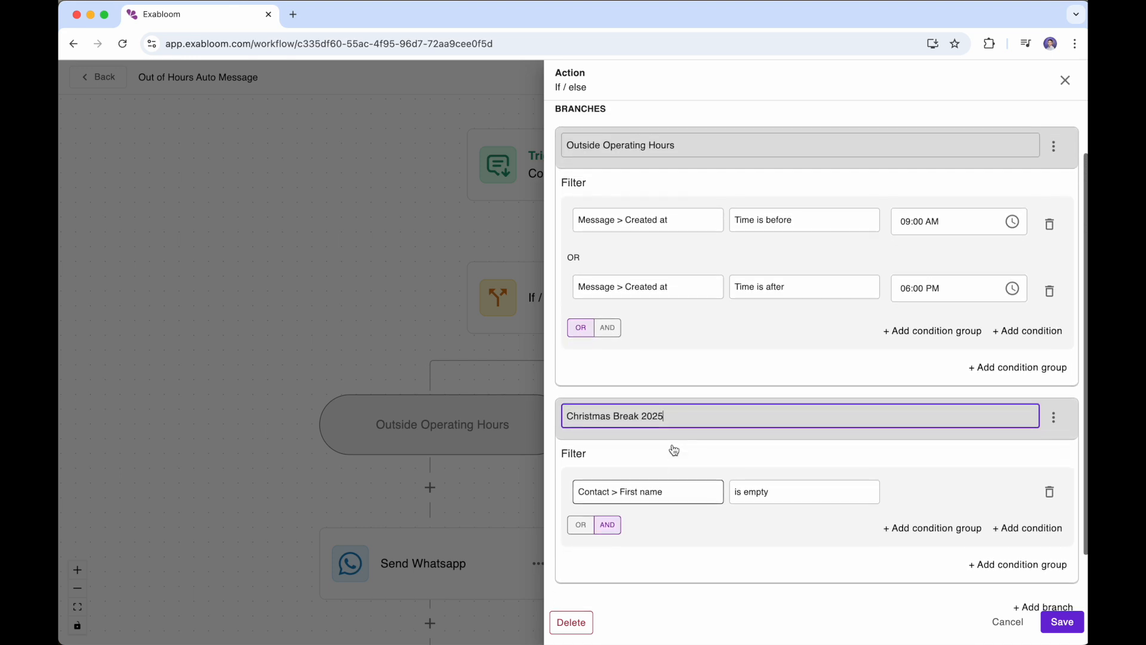
left_click(675, 492)
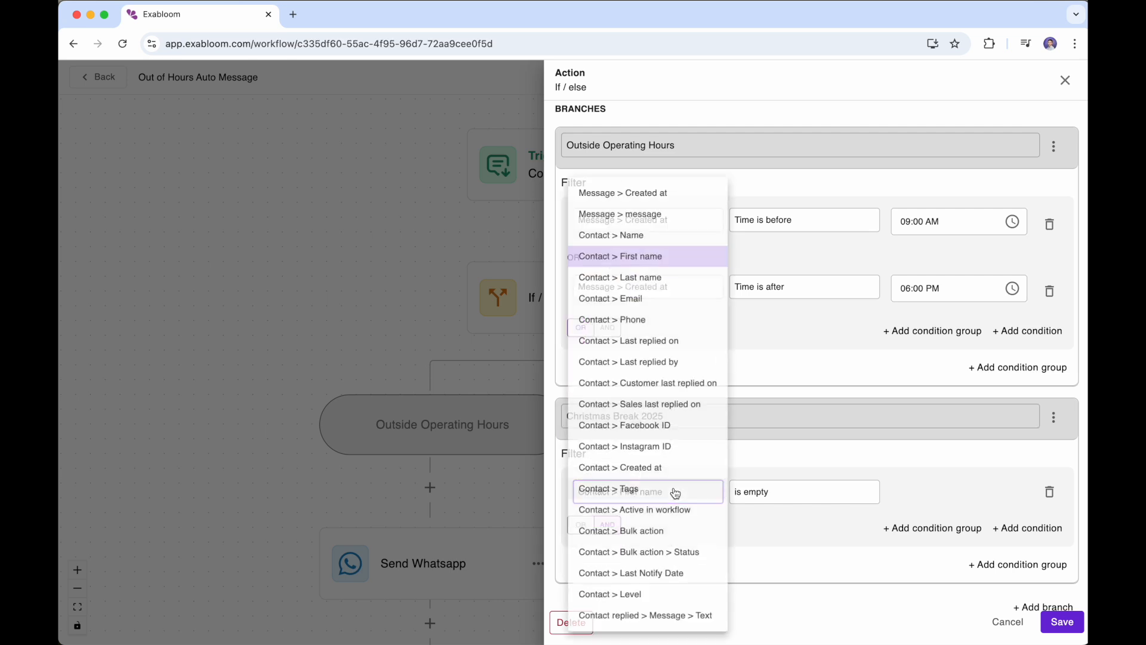
left_click(663, 189)
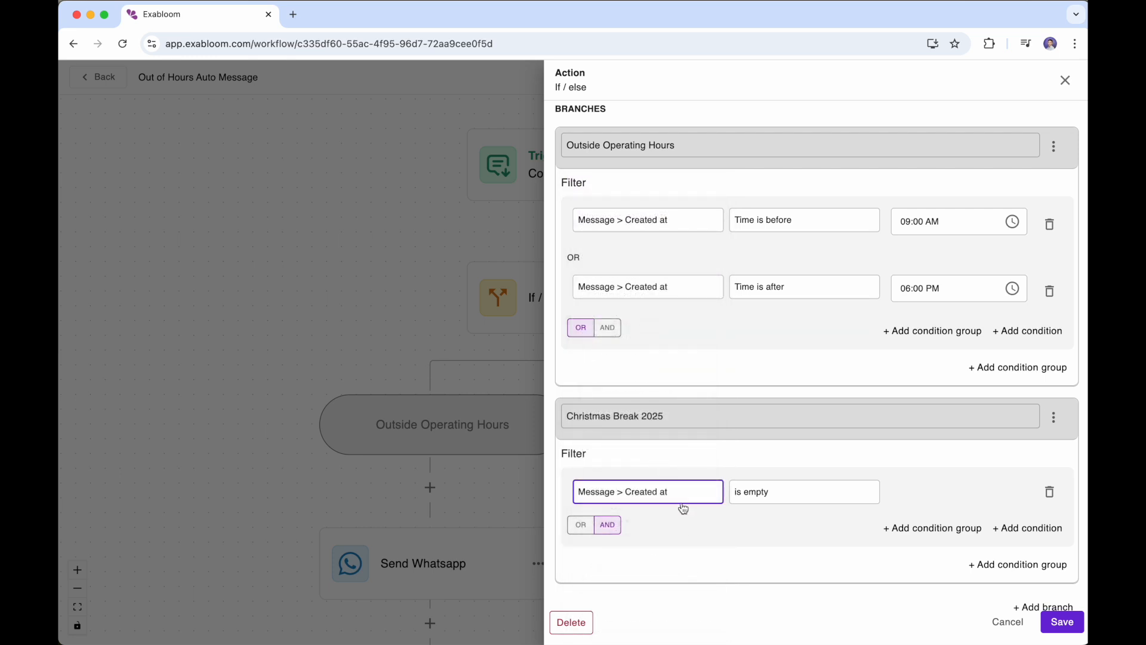
left_click(746, 496)
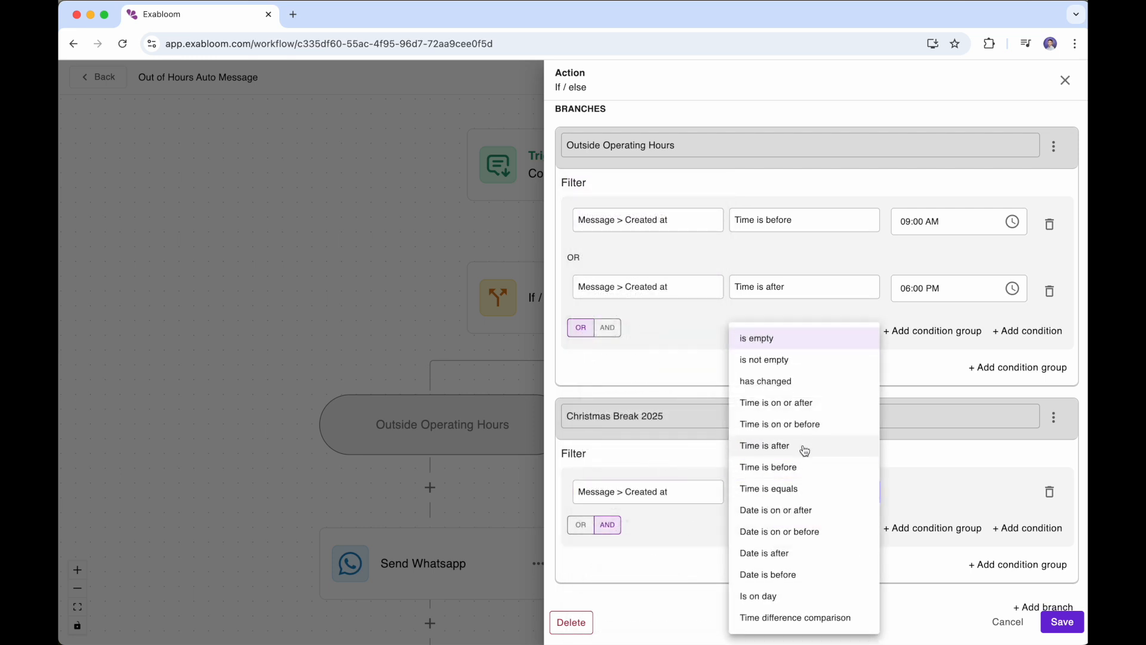
left_click(794, 512)
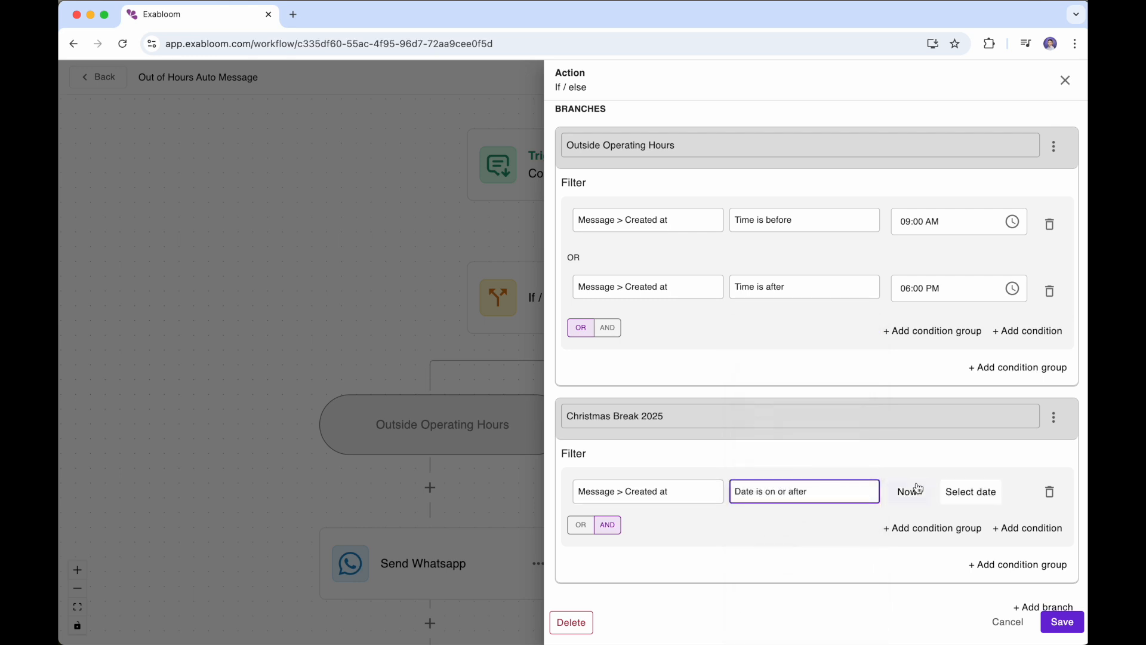
- Set the Date is on or after condition to the specific date 25 Dec 2025
left_click(972, 498)
left_click(1006, 493)
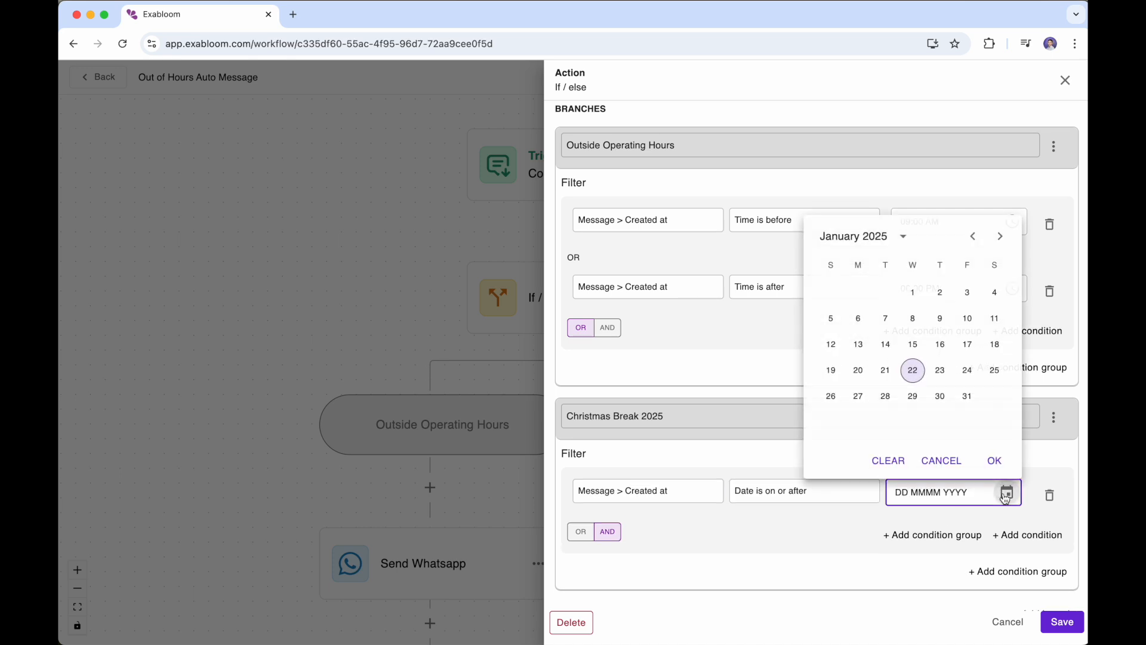
left_click(1002, 238)
left_click(1003, 238)
left_click(1003, 237)
left_click(1003, 237)
left_click(1002, 238)
left_click(1002, 237)
left_click(1002, 238)
left_click(1003, 238)
left_click(1002, 237)
left_click(1002, 238)
left_click(1003, 237)
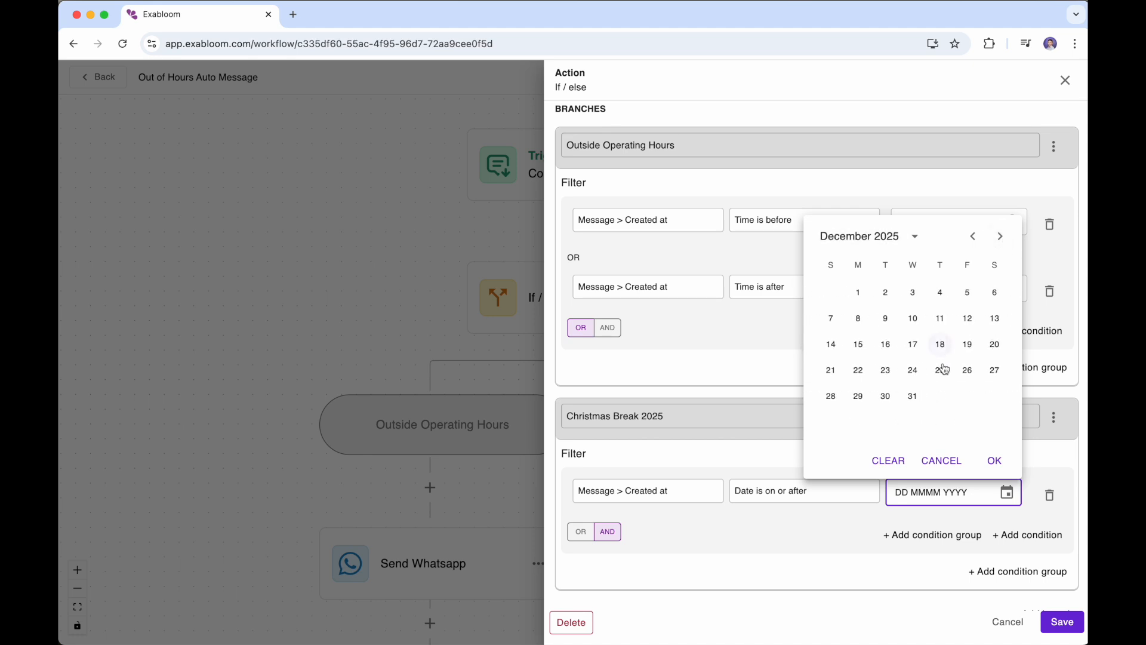
left_click(941, 373)
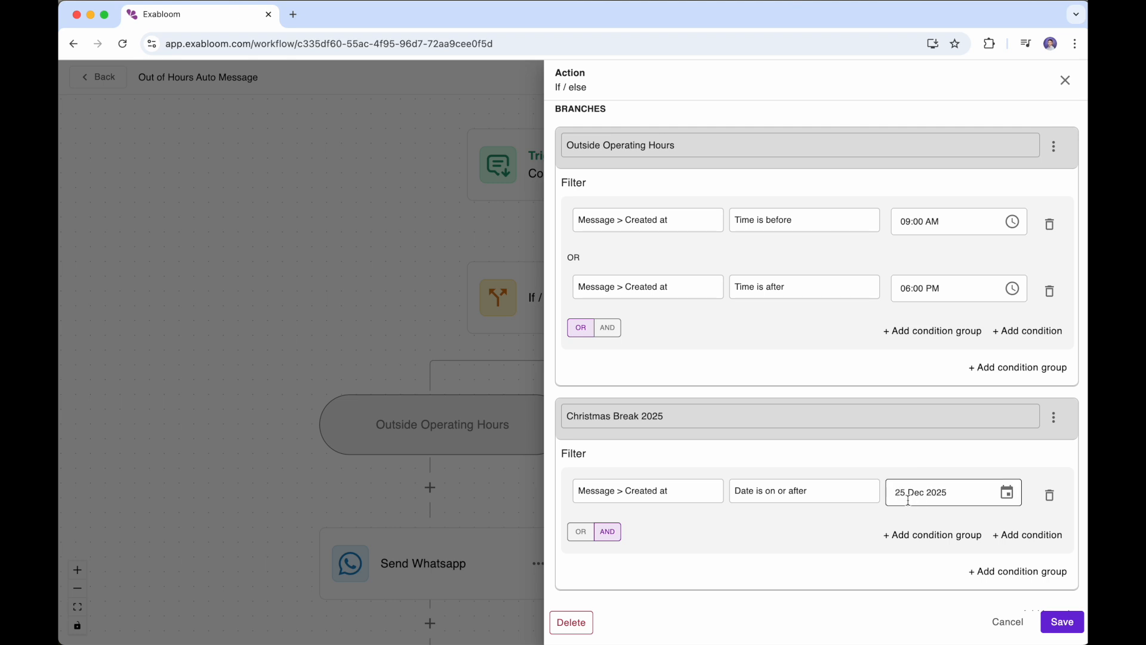
scroll(826, 511, "down", 1)
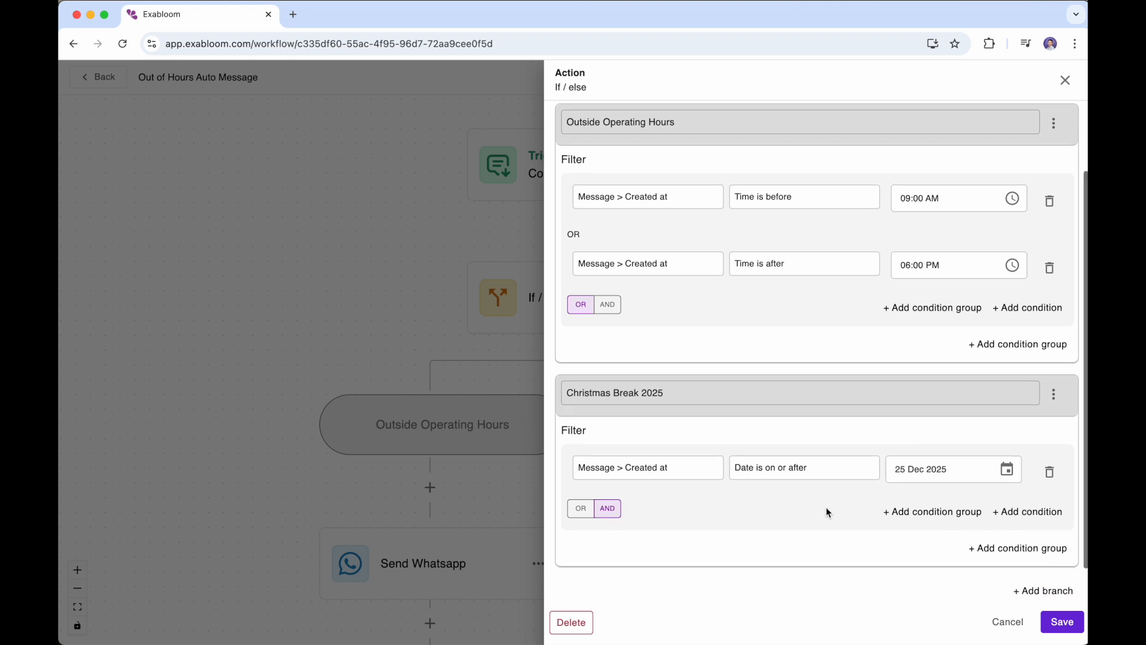
scroll(683, 495, "up", 1)
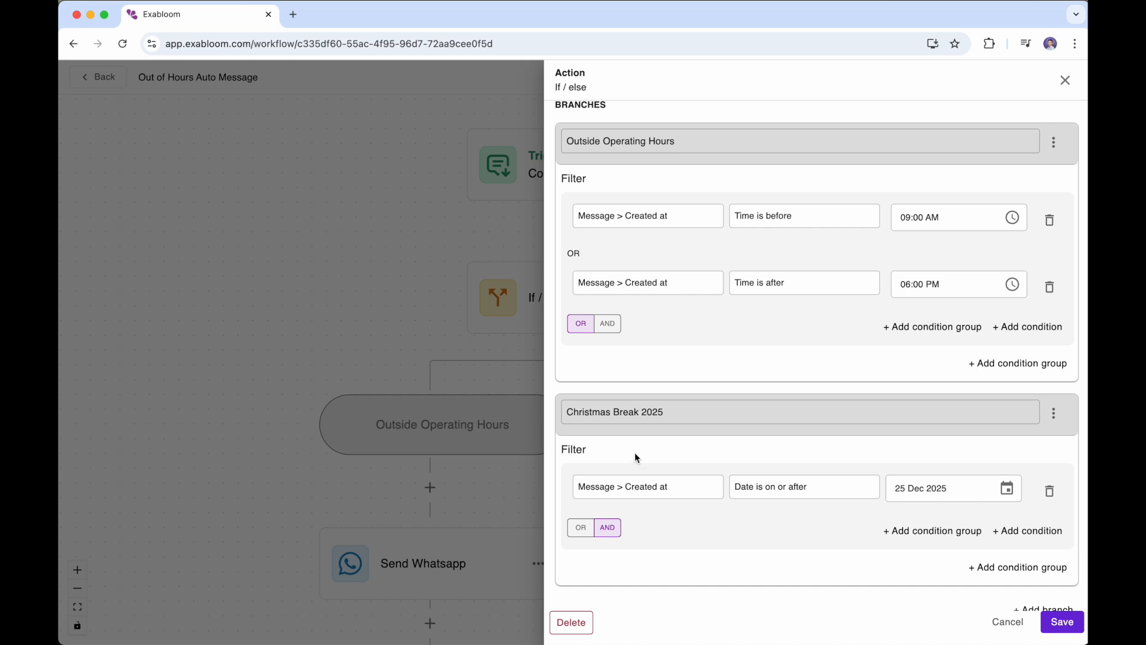
scroll(617, 448, "up", 1)
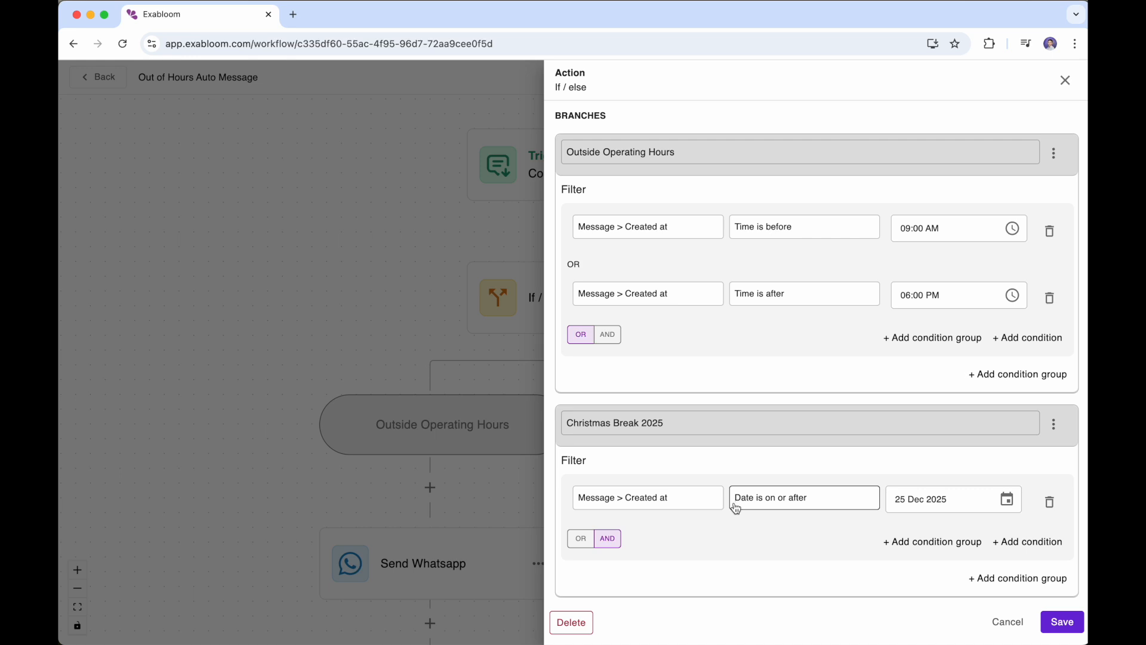
scroll(738, 509, "down", 1)
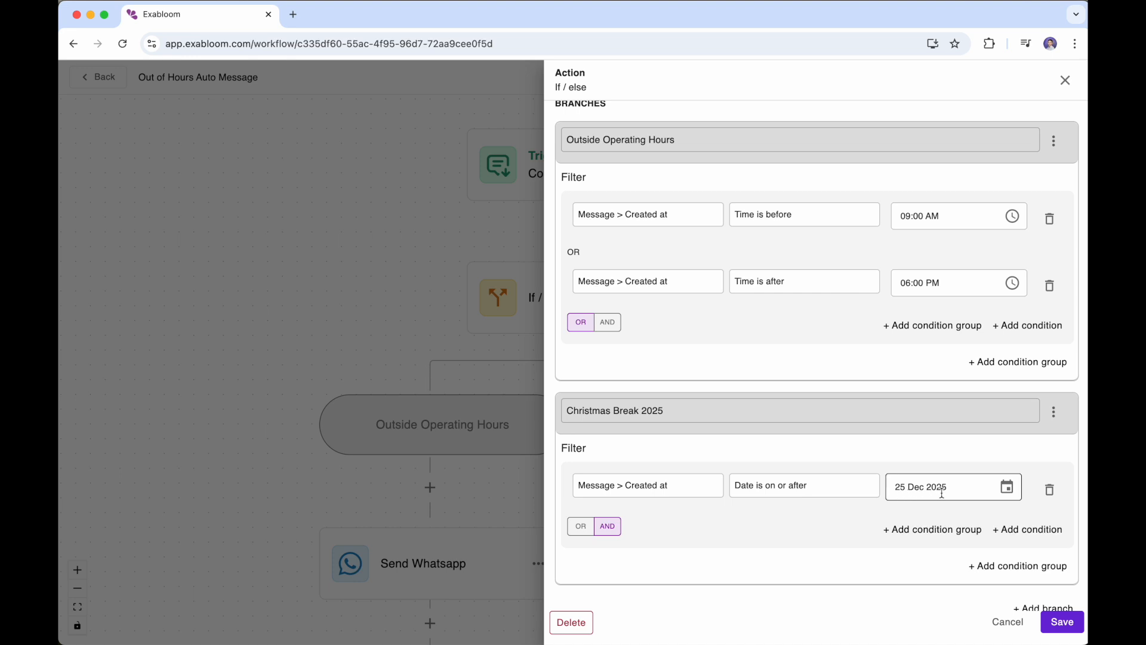
- Extend the Christmas branch's name to "Christmas Break 2025 (25 Dec 2025 - 28 Dec 2025)"
left_click(812, 411)
type("(25 DEc")
key("BackSpace")
key("BackSpace")
type("ec -")
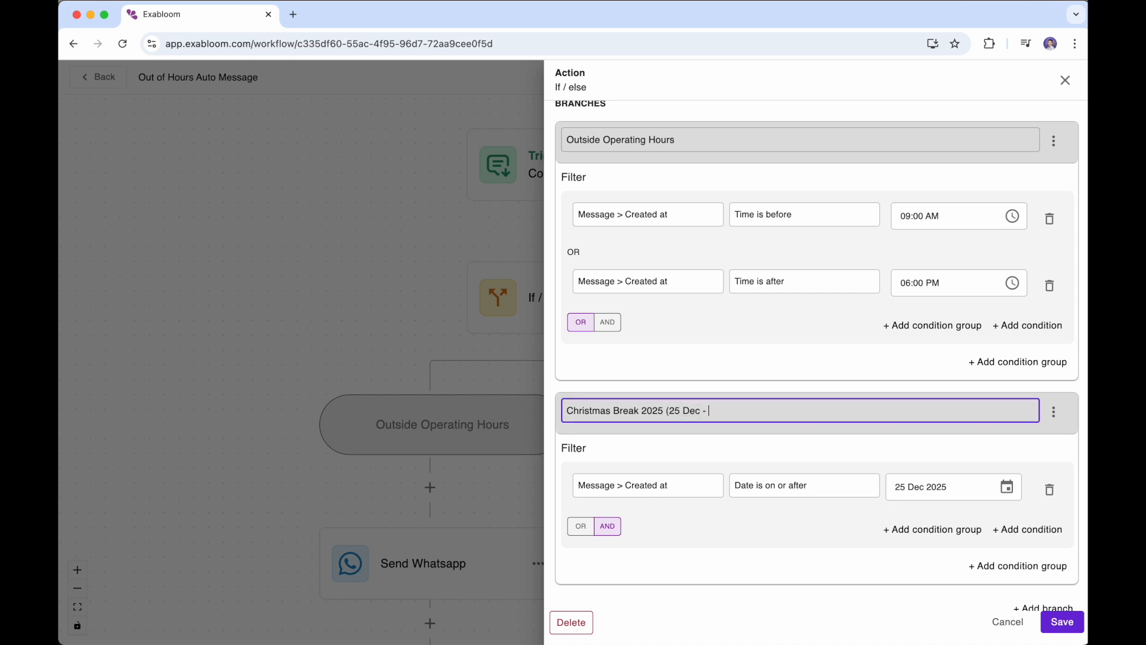
type(" 2025 ")
type("- 28 DEv")
type(" 20")
key("BackSpace")
key("BackSpace")
key("BackSpace")
key("BackSpace")
type("c 2025")
- Add a second condition to the Christmas branch using Message > Created at with the operator Date is on or before
left_click(1021, 529)
scroll(837, 514, "down", 3)
left_click(671, 463)
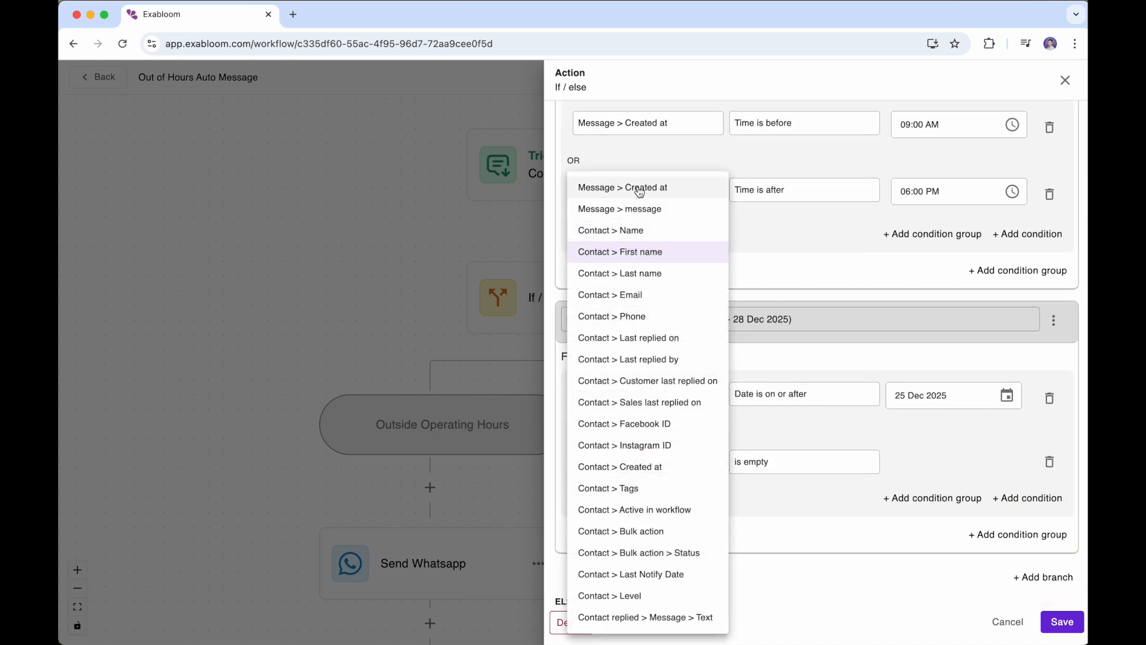
left_click(628, 186)
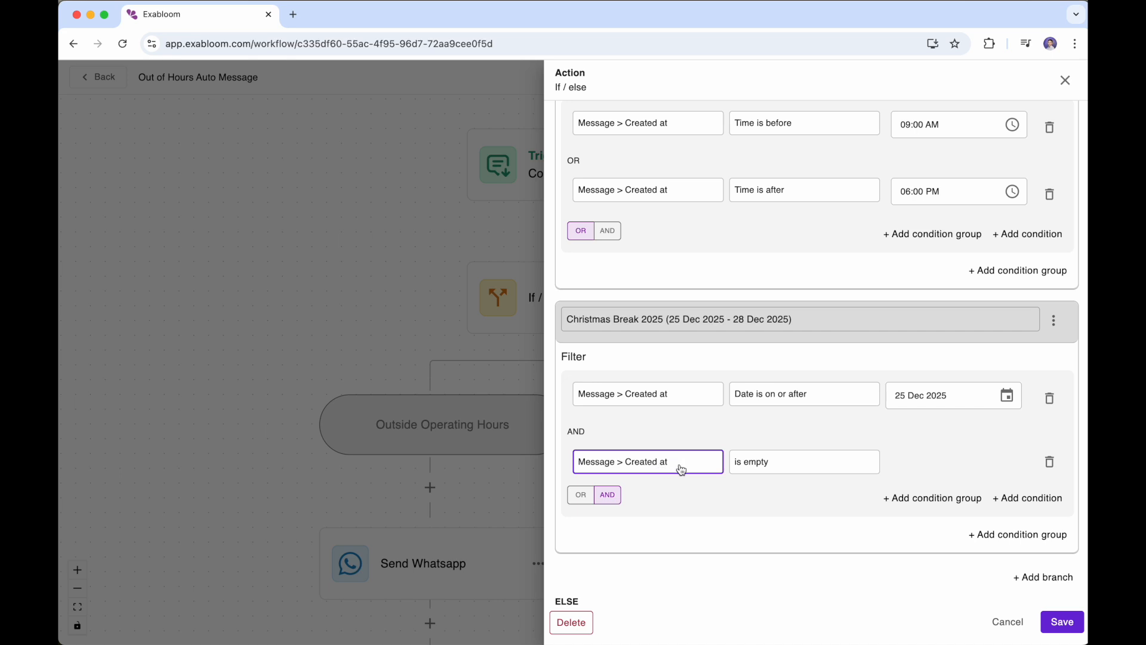
left_click(771, 471)
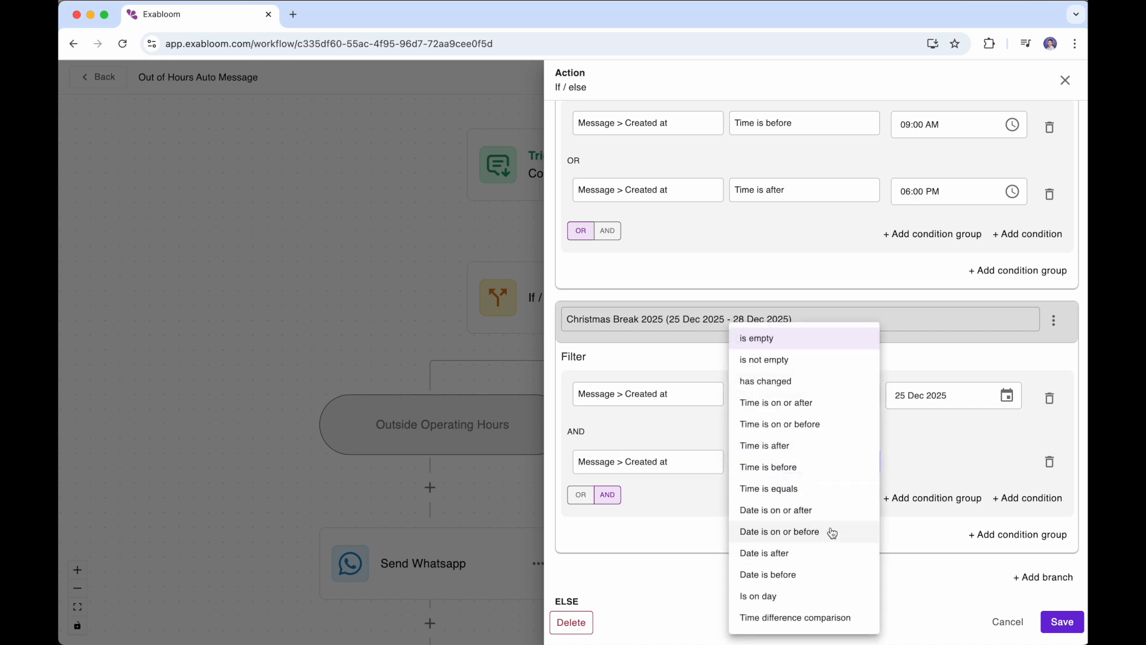
left_click(834, 538)
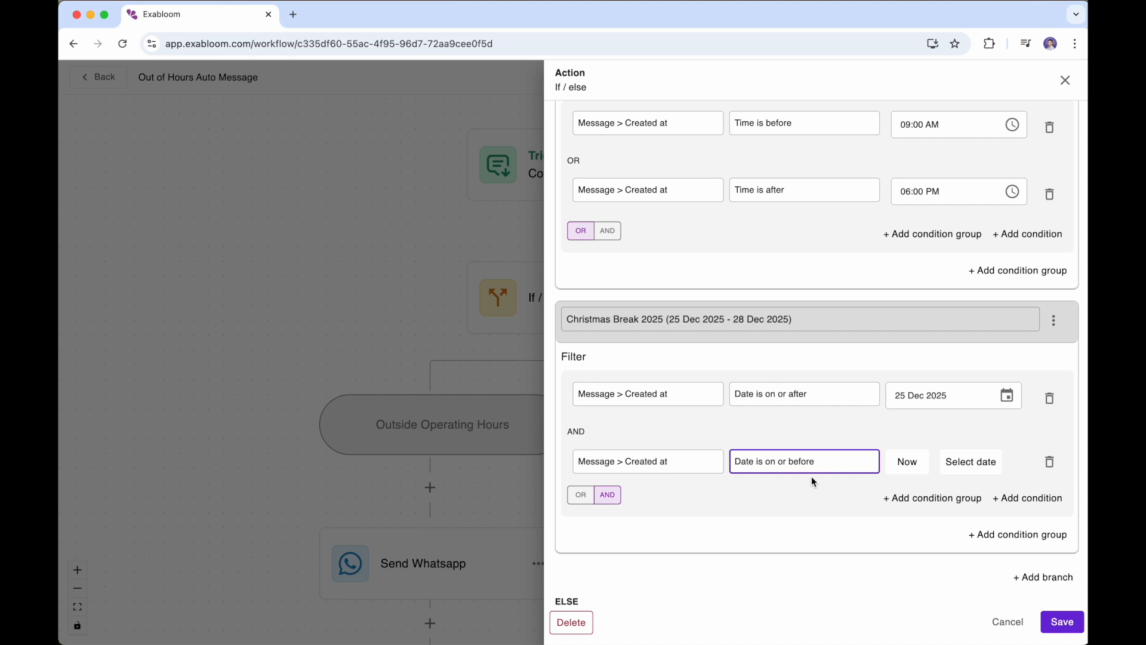
- Set the Date is on or before condition to the specific date 28 Dec 2025
left_click(972, 469)
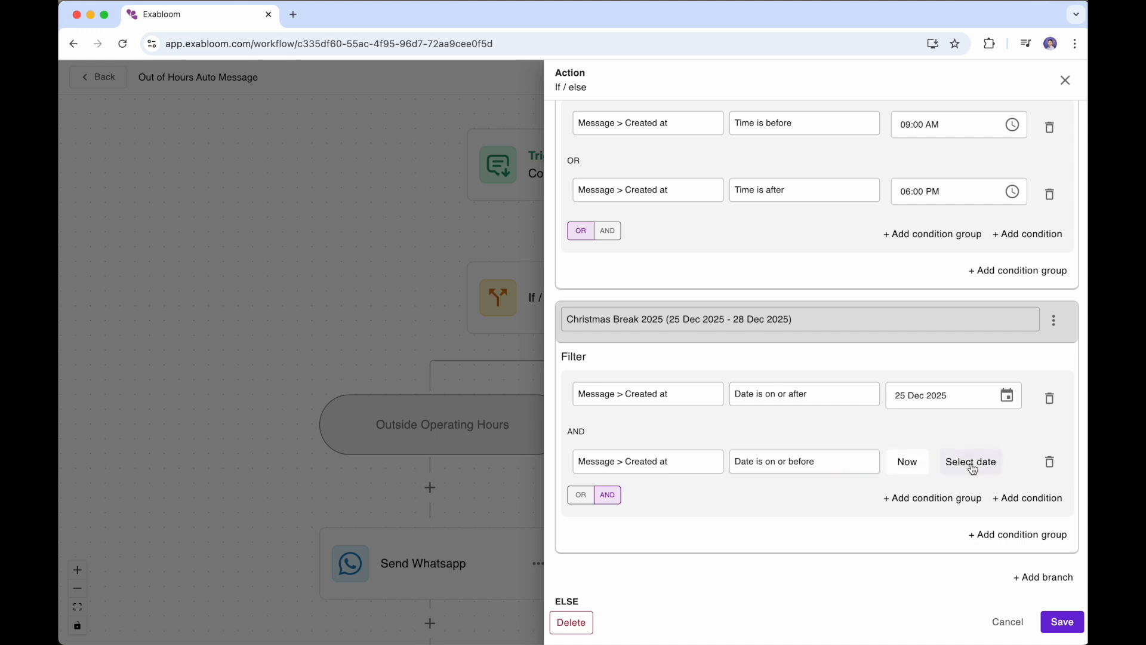
left_click(1007, 463)
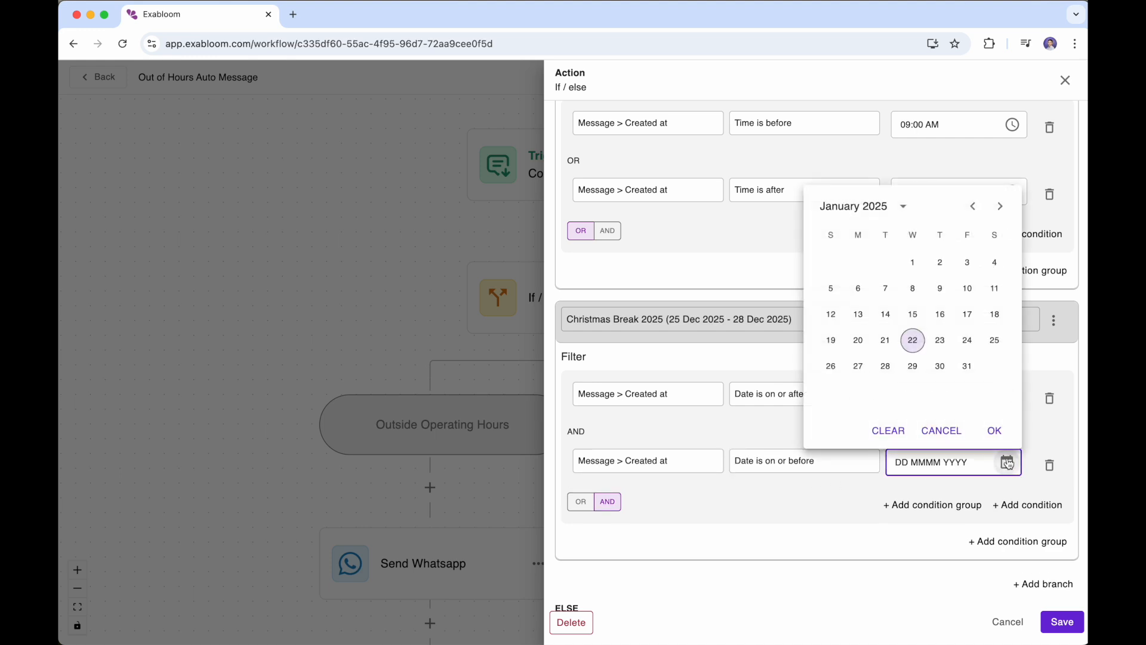
left_click(999, 206)
left_click(999, 207)
left_click(1000, 207)
left_click(1000, 206)
left_click(999, 206)
left_click(999, 206)
left_click(1000, 207)
left_click(1000, 206)
left_click(1000, 207)
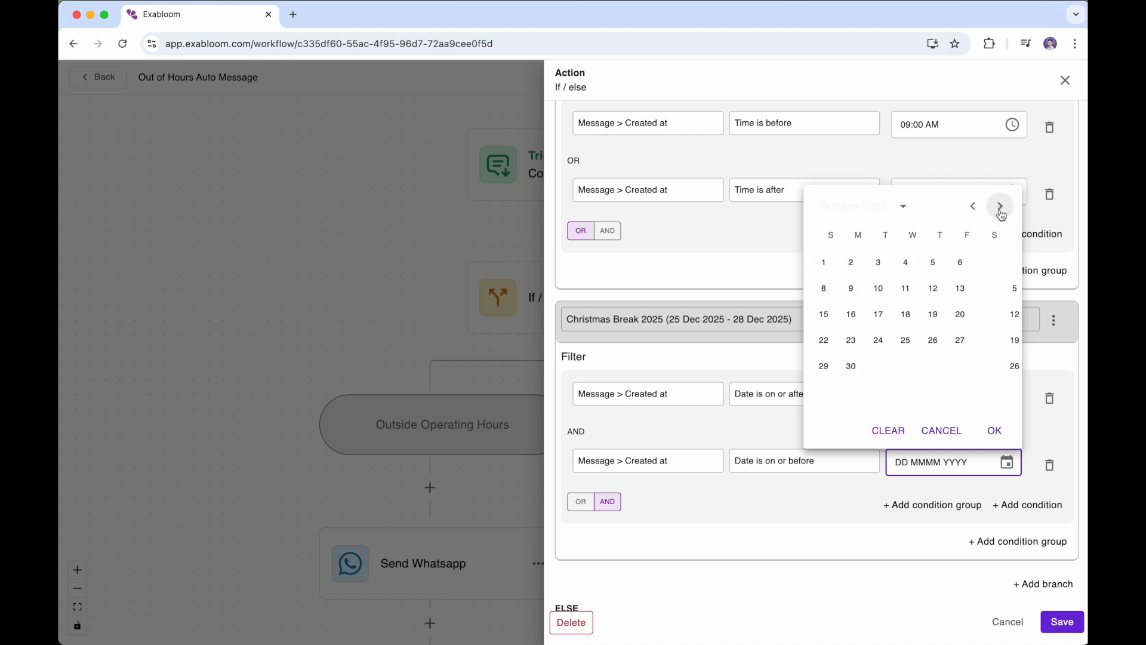
left_click(1000, 207)
left_click(1000, 207)
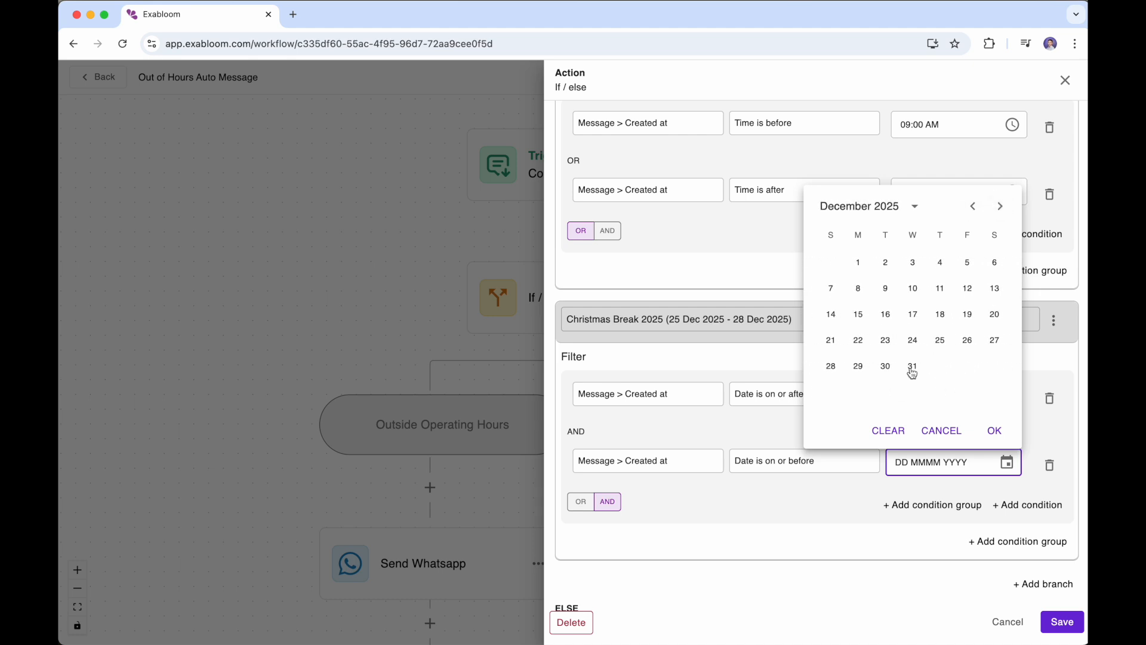
left_click(830, 367)
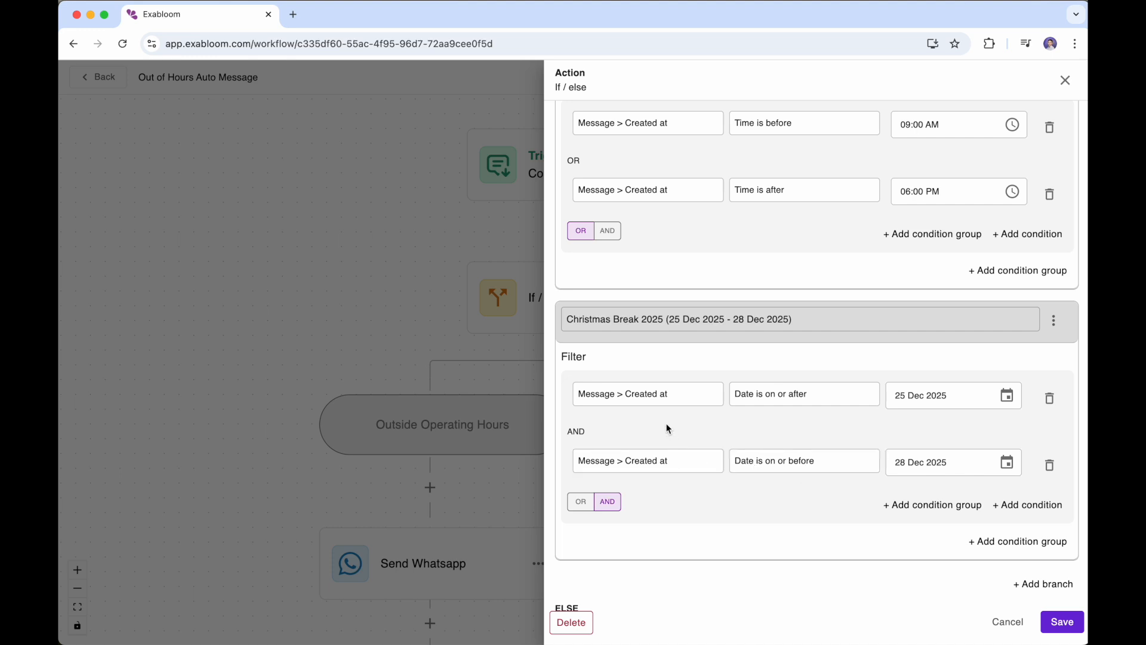
- Try the OR operator between the Christmas branch's two date conditions and restore it to AND
double_click(577, 432)
left_click(588, 504)
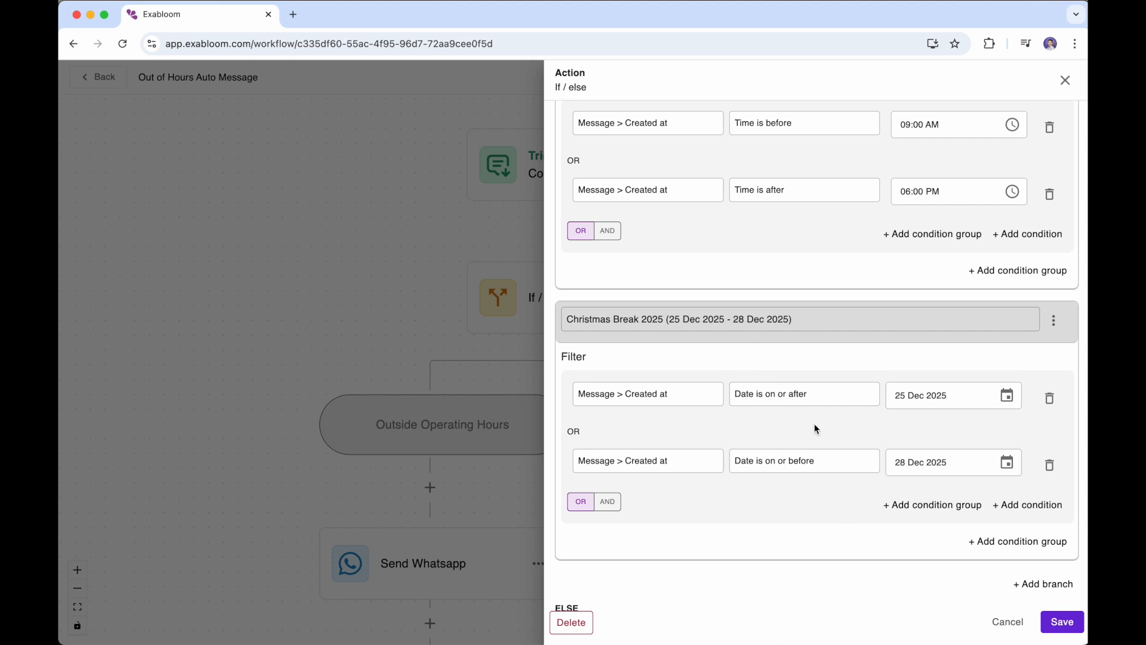
left_click(608, 501)
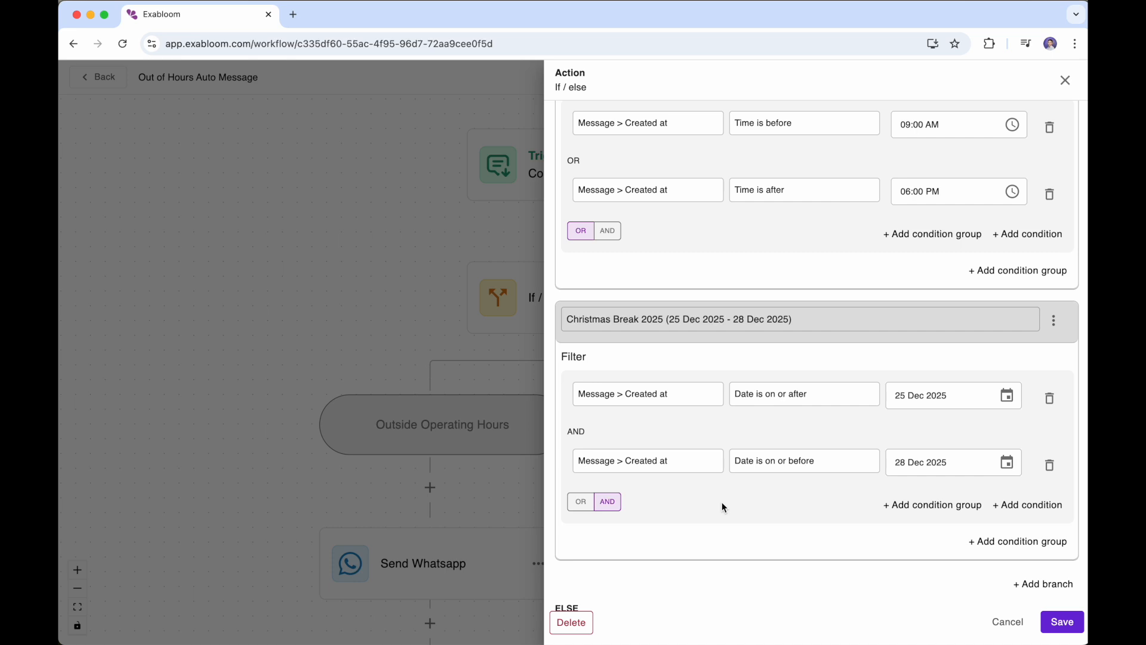
- Remove the date range in parentheses from the Christmas branch's name, leaving "Christmas Break 2025"
scroll(721, 502, "up", 1)
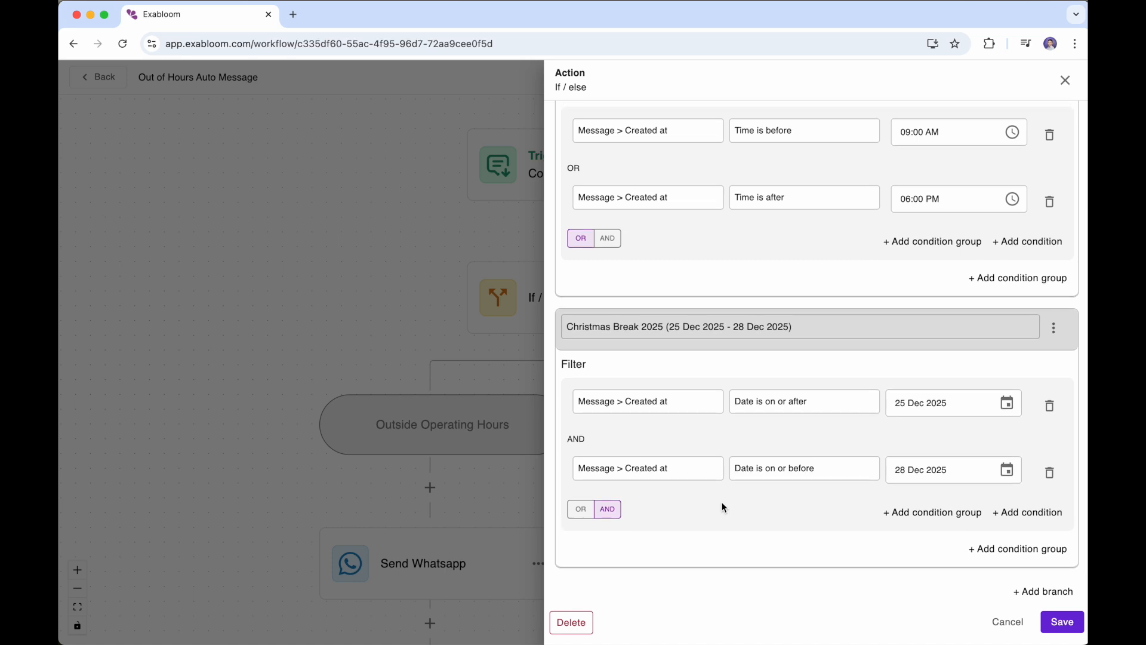
scroll(729, 485, "up", 3)
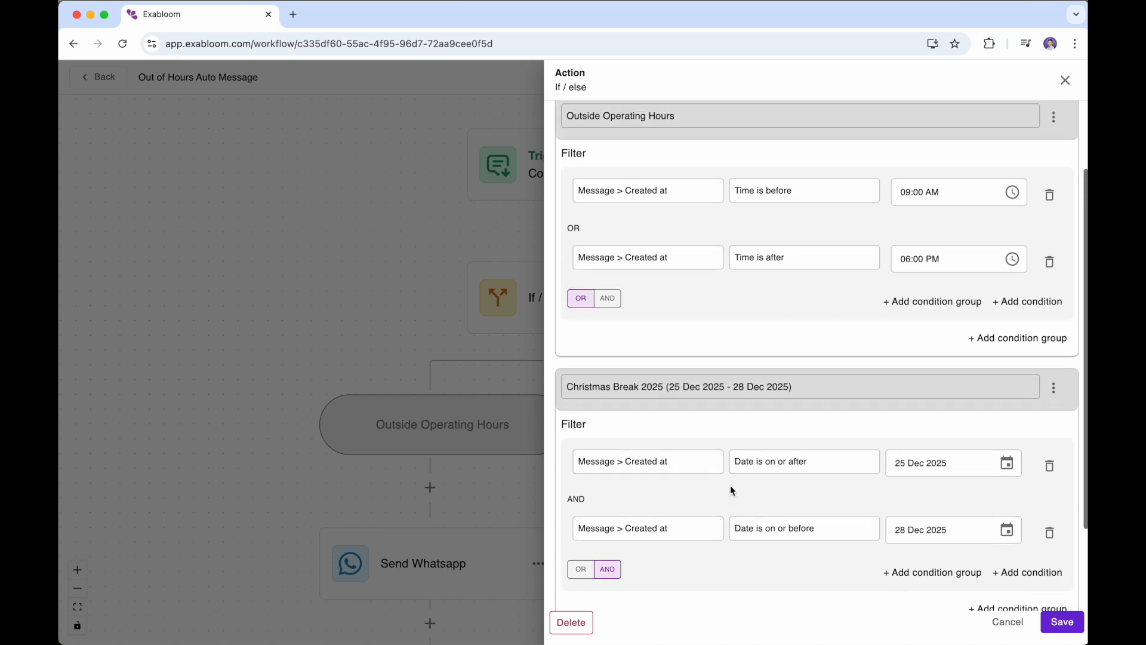
scroll(729, 485, "up", 1)
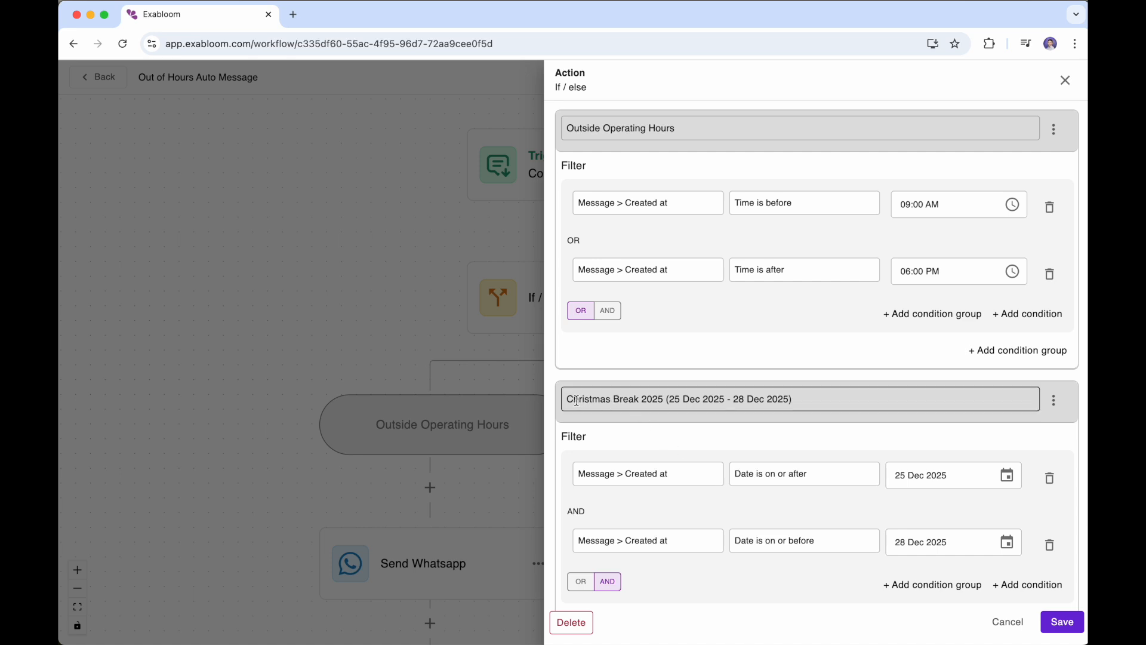
left_click(666, 405)
key("shift+End")
key("BackSpace")
left_click(807, 433)
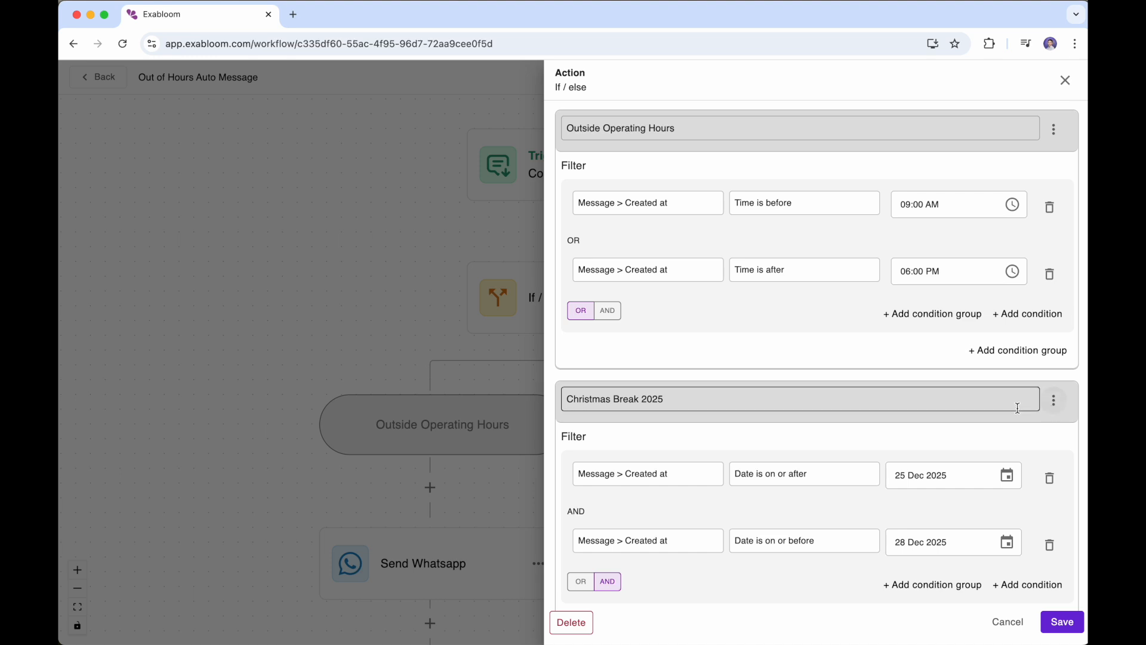
- Move the Christmas Break 2025 branch up above the Outside Operating Hours branch
scroll(1014, 407, "down", 1)
left_click(1055, 396)
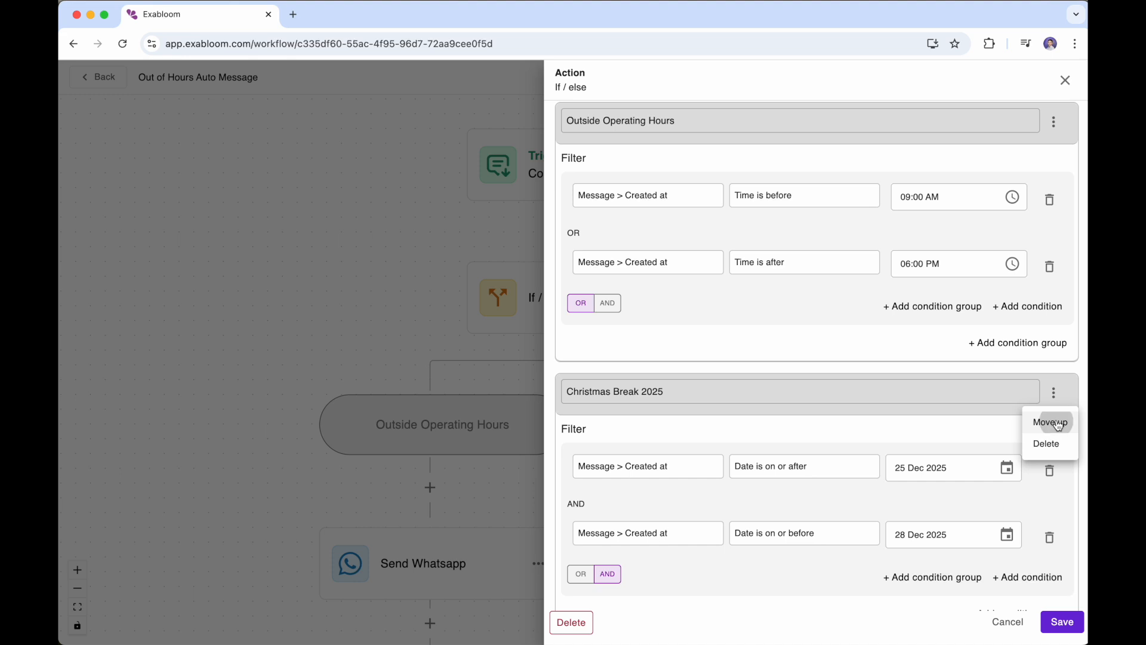
left_click(1053, 422)
- Remove the "--- testing" suffix from the If / else action's name
scroll(735, 344, "down", 1)
scroll(702, 272, "up", 1)
double_click(622, 138)
key("BackSpace")
key("BackSpace")
key("BackSpace")
key("BackSpace")
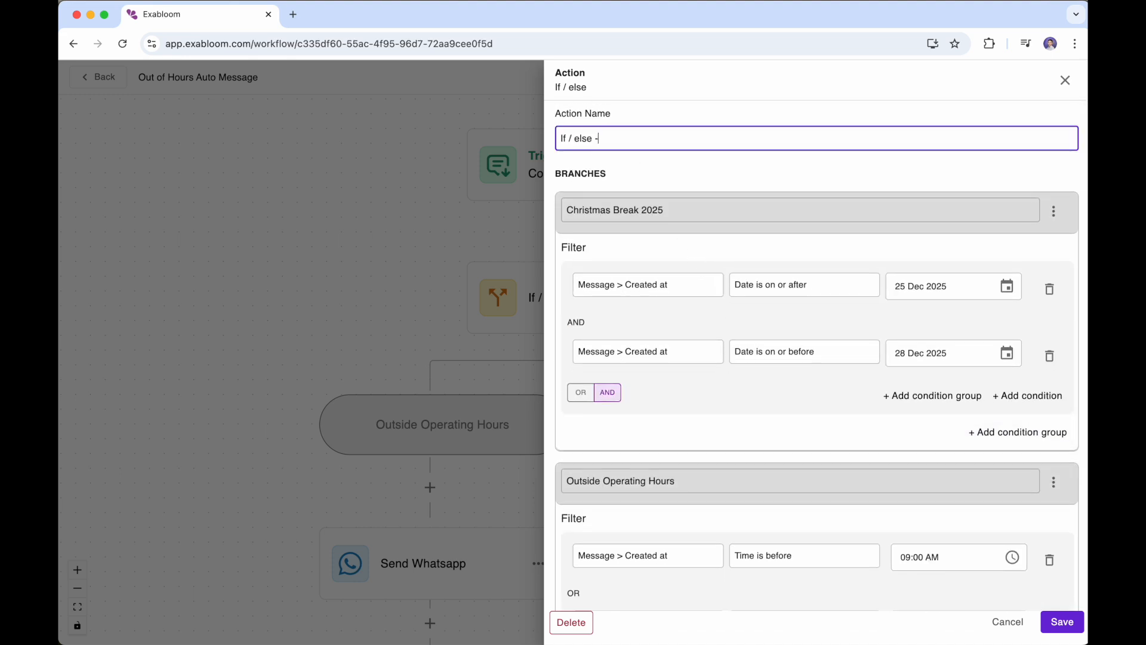
left_click(671, 173)
scroll(743, 392, "down", 1)
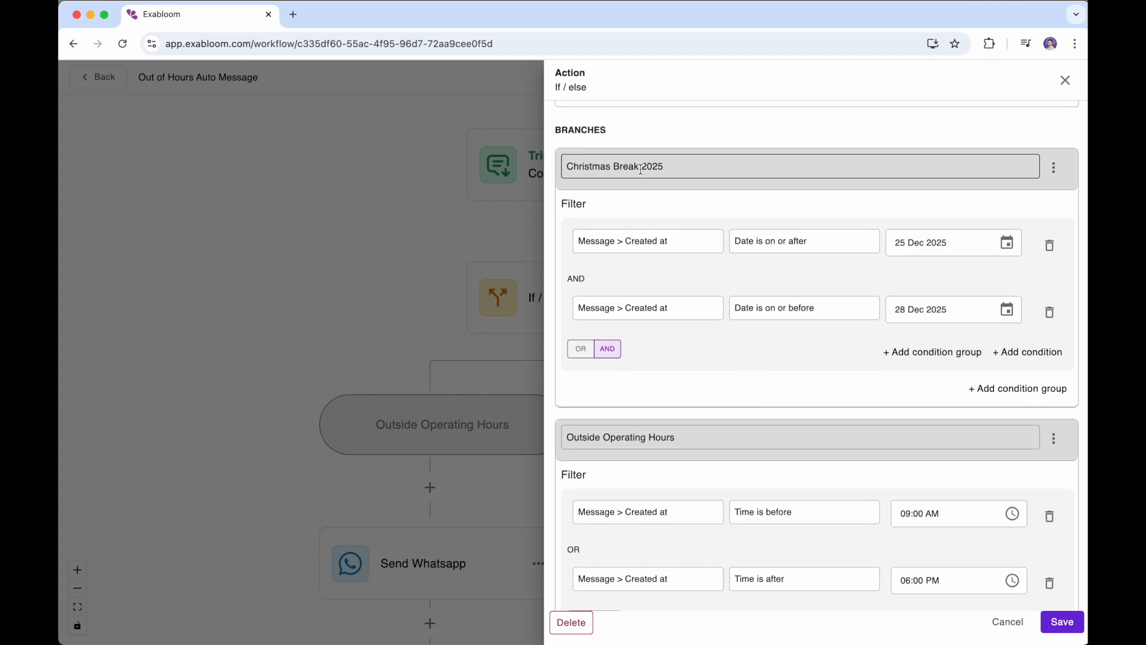
scroll(631, 202, "down", 3)
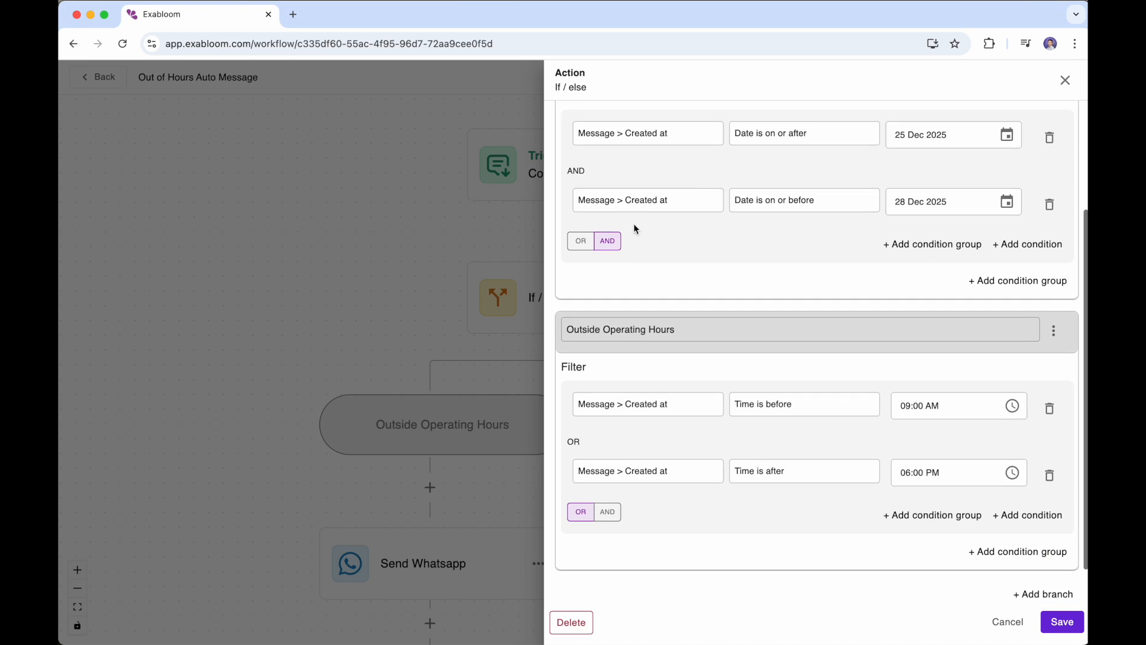
- Review the If / else action's branch filters and save the action
scroll(659, 365, "up", 3)
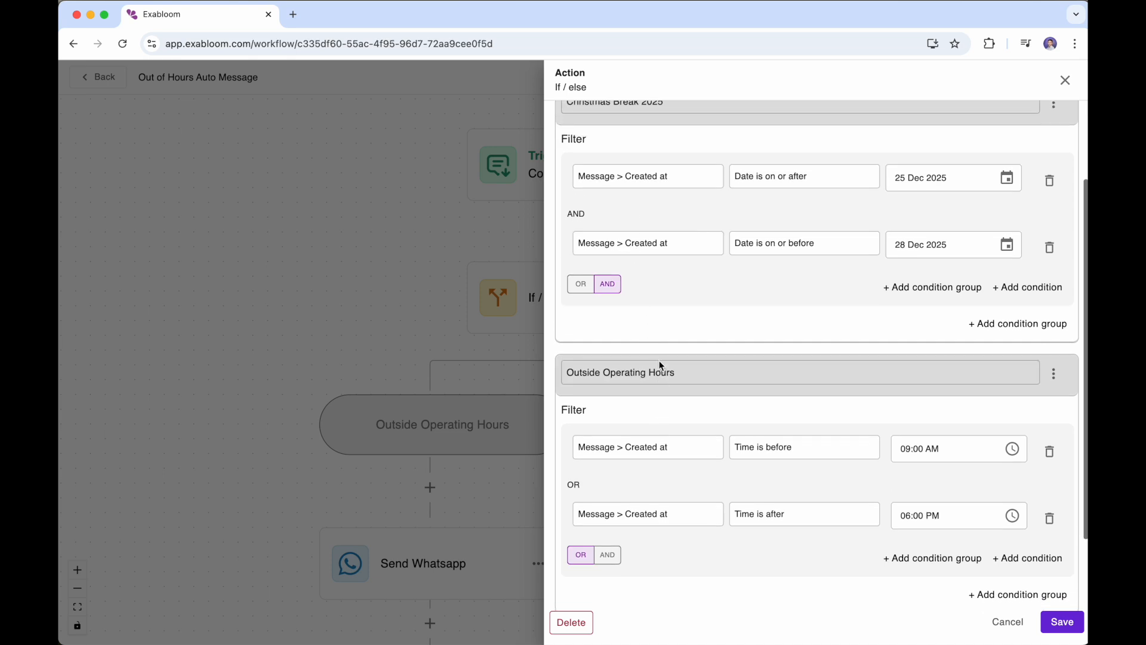
scroll(658, 365, "up", 1)
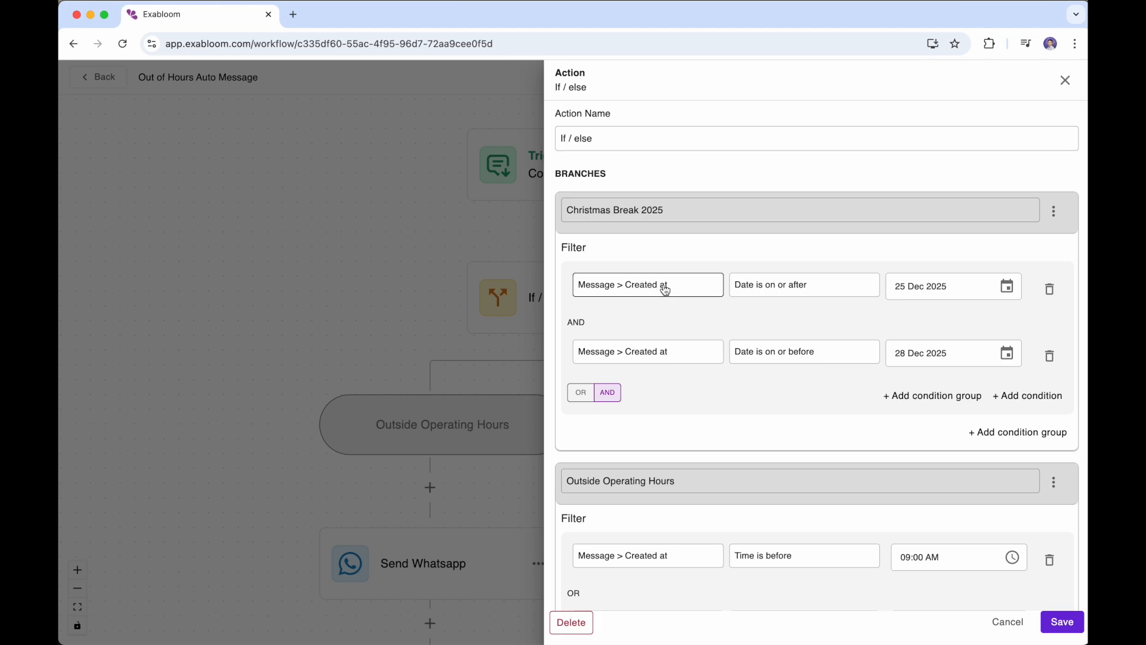
left_click(1067, 620)
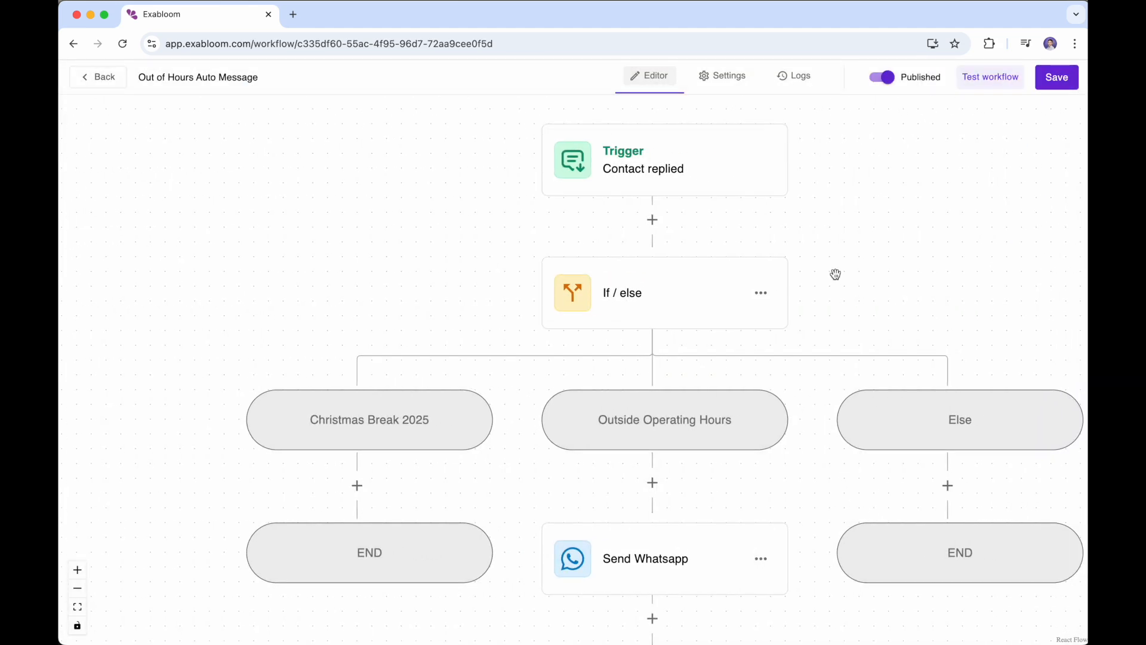
- Add a Send Whatsapp action under Christmas Break 2025 with a message announcing the office closure from 25 Dec to 28 Dec and return on 29 Dec
left_click_drag(834, 271, 808, 274)
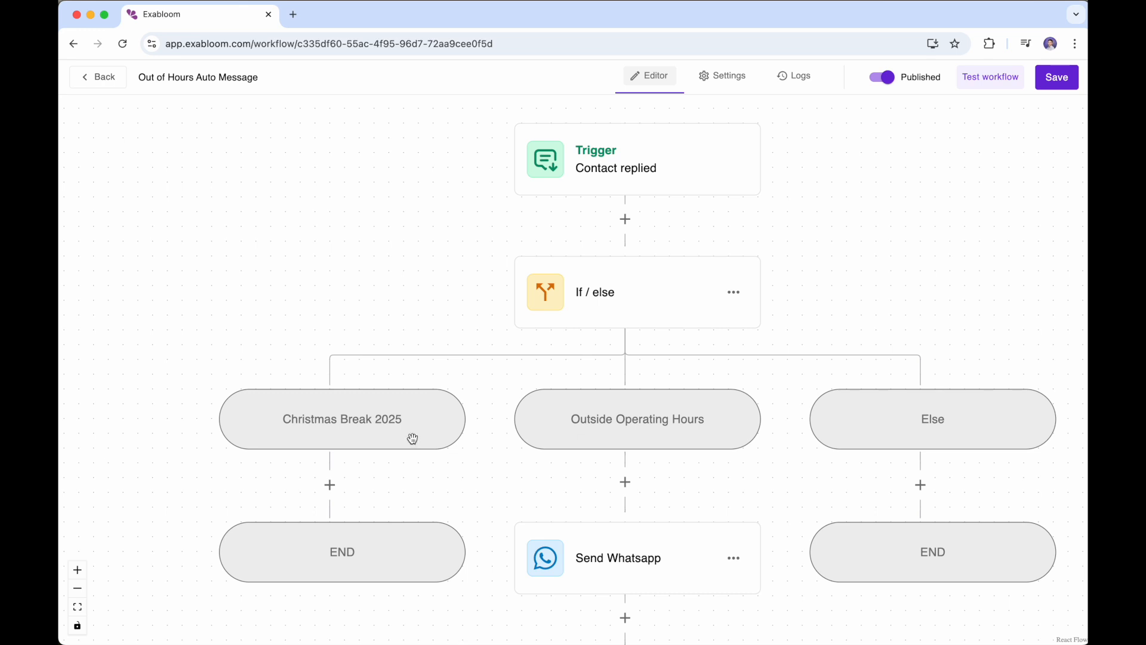
scroll(423, 443, "down", 2)
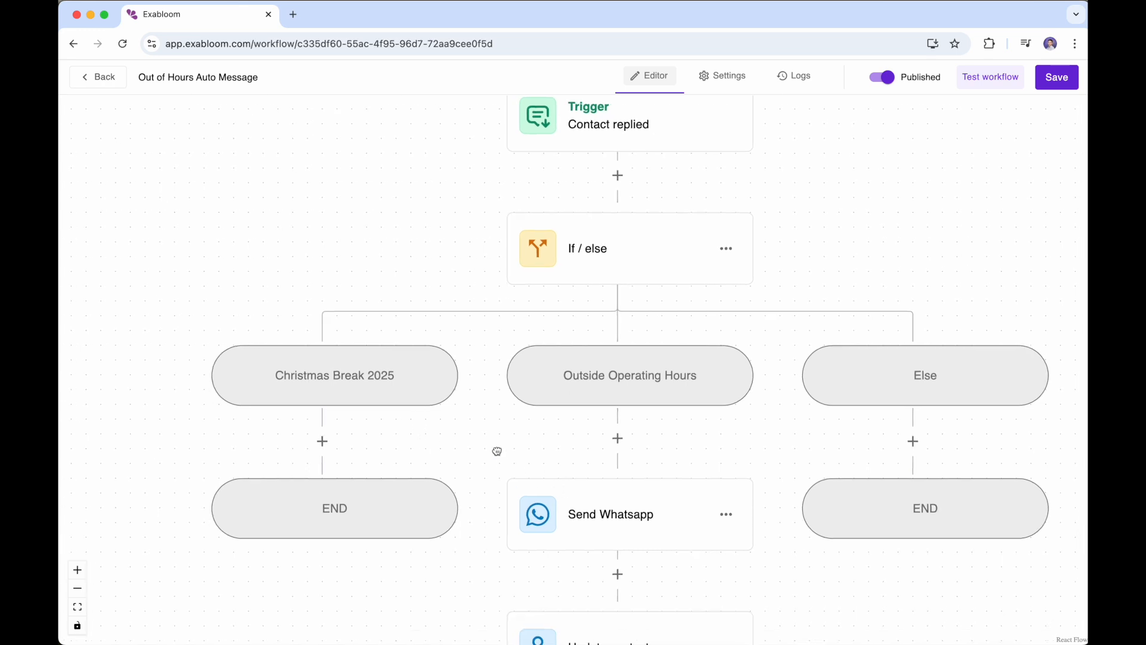
left_click_drag(498, 450, 509, 366)
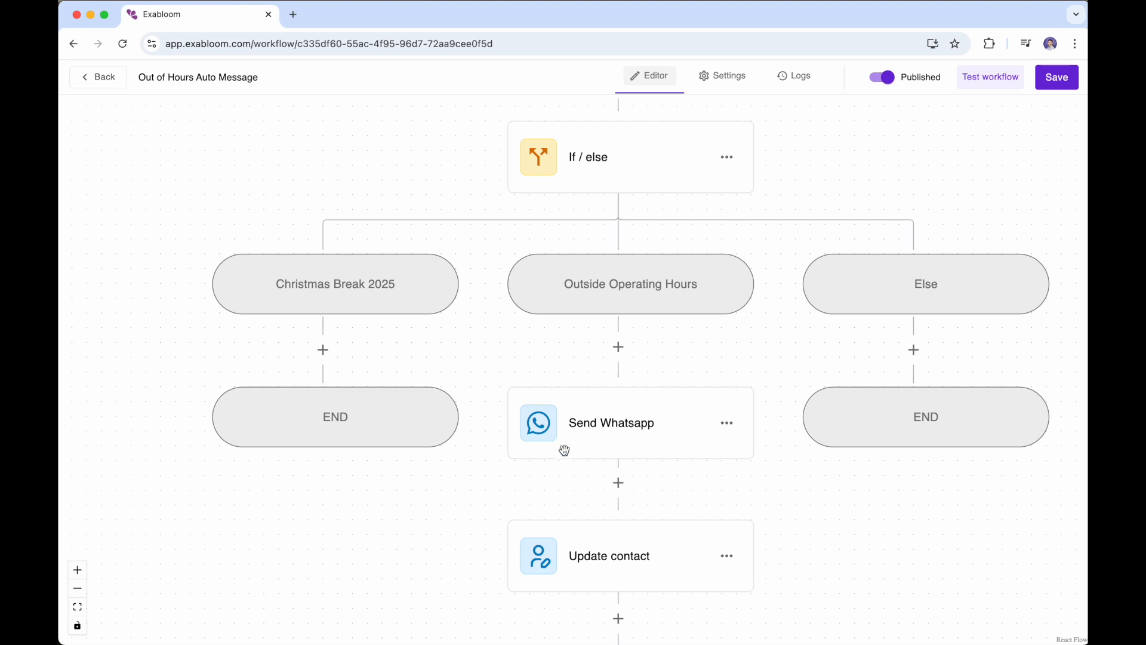
left_click(323, 350)
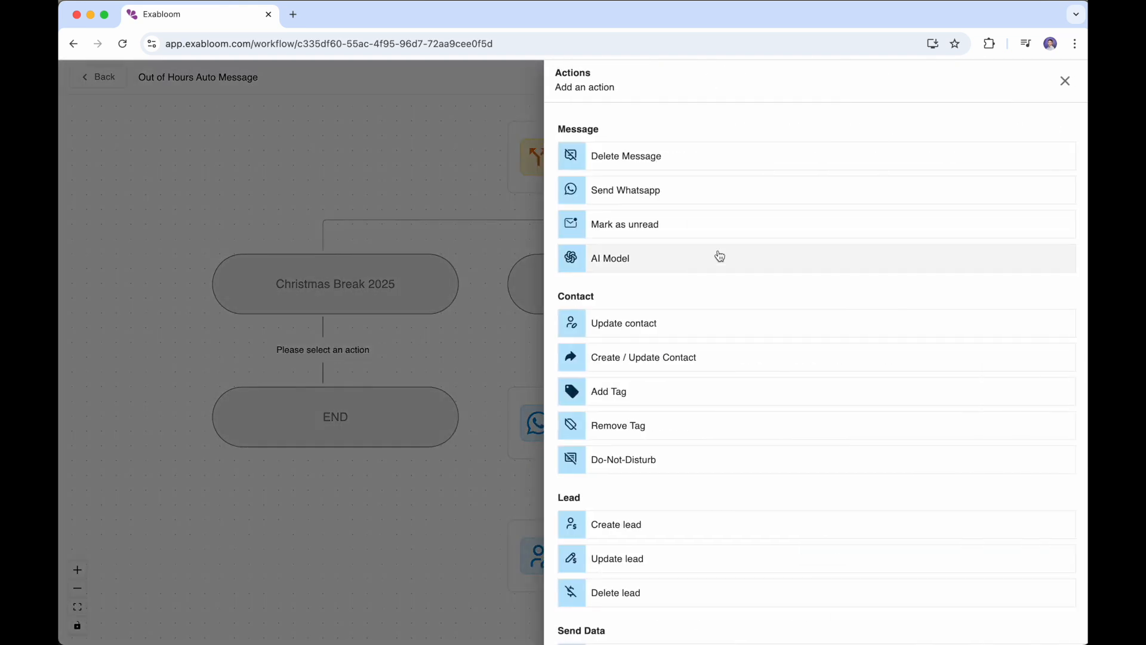
left_click(735, 194)
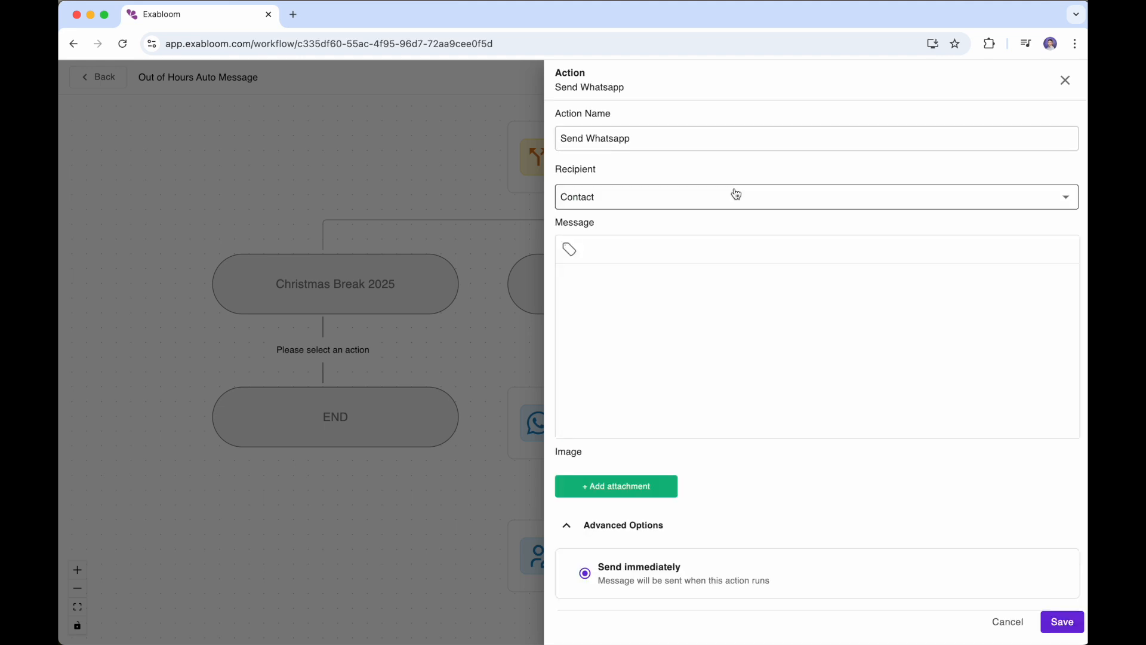
left_click(721, 293)
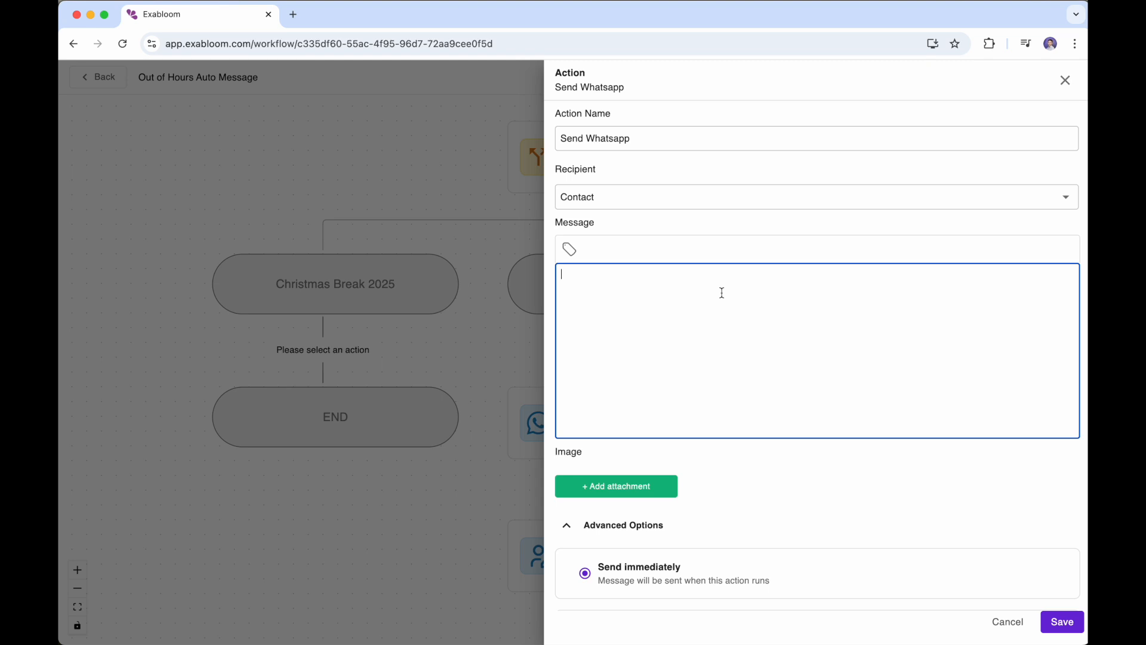
type("Hi, thank you for reaching out! Our office is closed for the Christmas break from 25 Dec to 28 Dec. We'll respond to your message when we return on 29 Dec. Wishing you a joyful holiday season! 🎄")
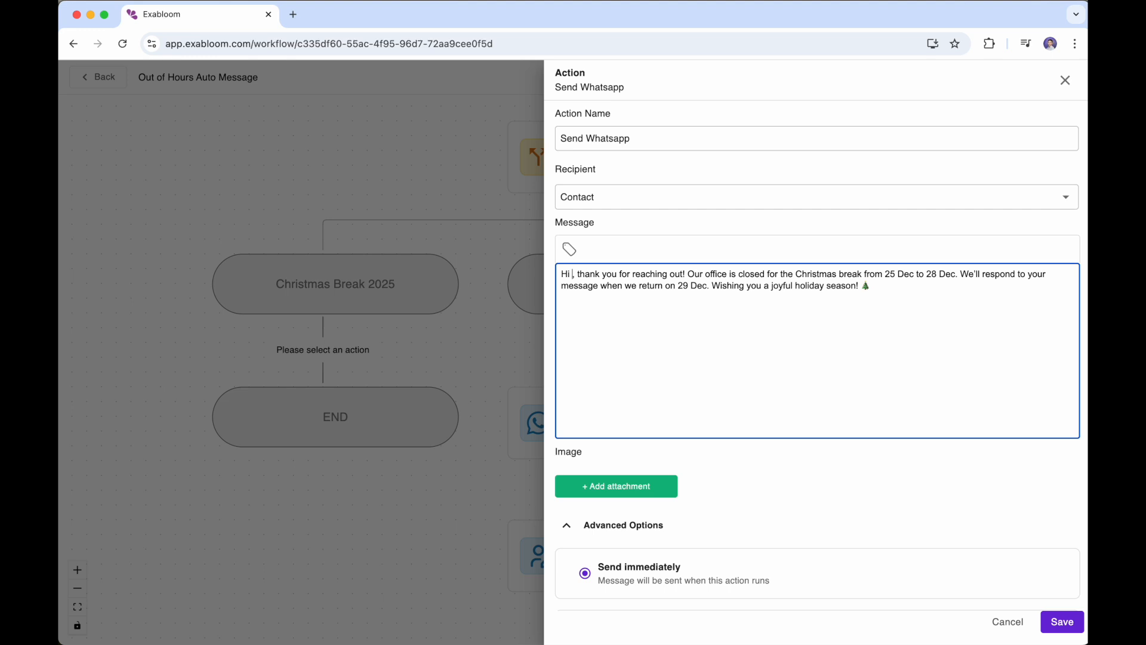
- Insert the contact's First name custom value after "Hi" in the WhatsApp message and save the action
left_click(572, 250)
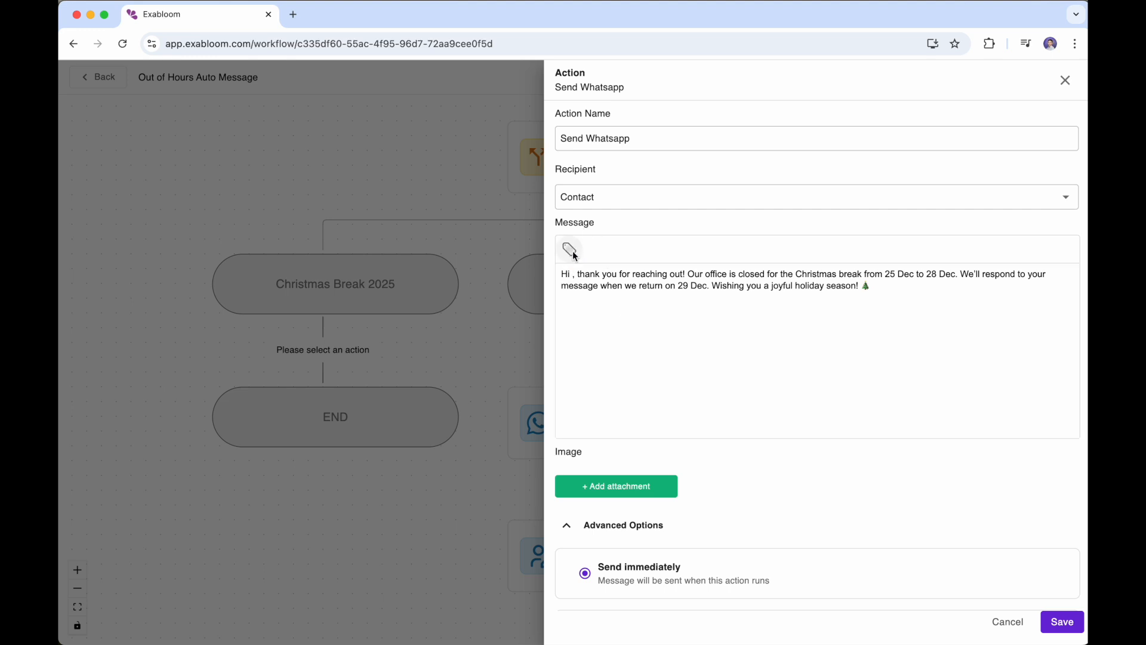
left_click(646, 338)
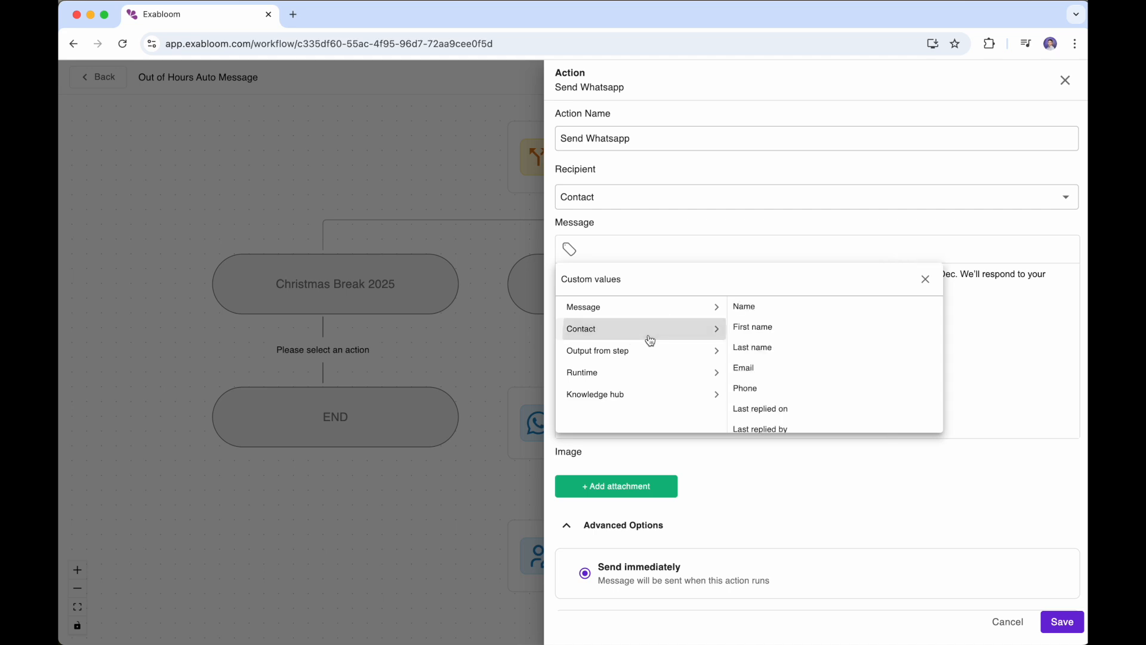
left_click(782, 331)
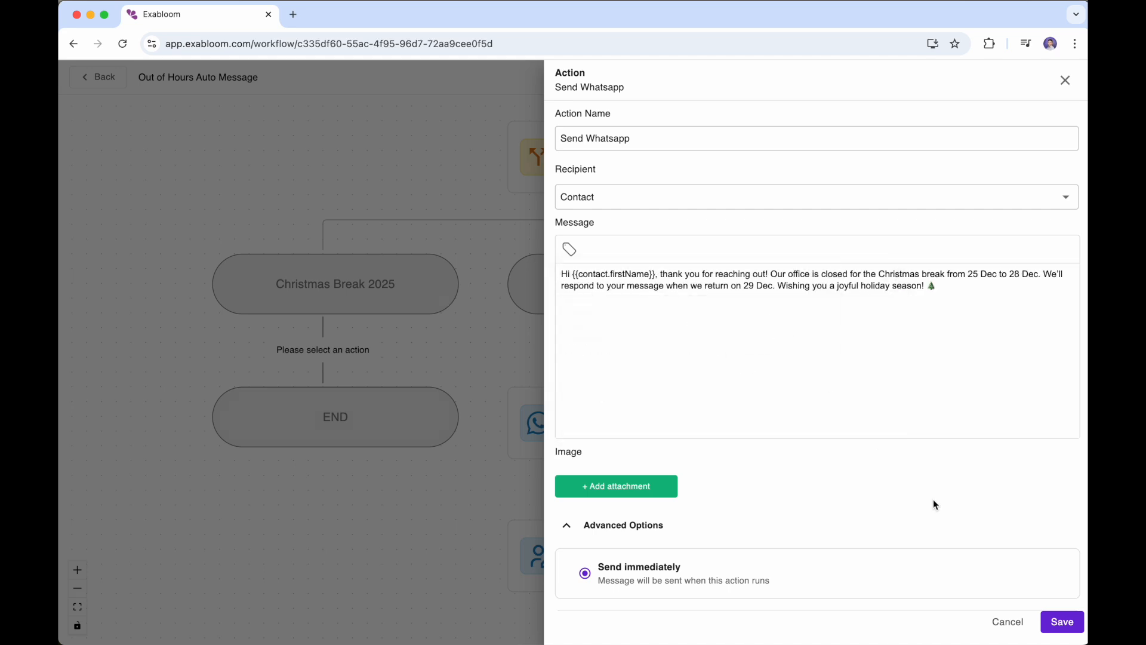
scroll(964, 507, "down", 1)
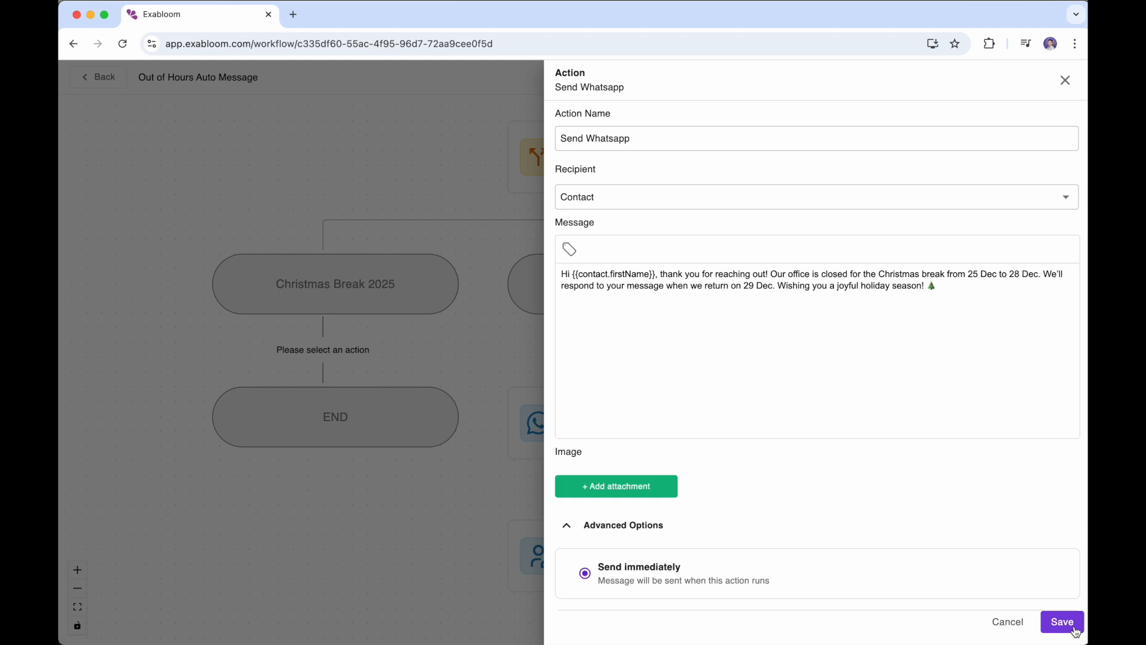
left_click(1066, 620)
- Copy only the Update contact action from the Outside Operating Hours branch and paste it below Send Whatsapp in the Christmas Break 2025 branch
left_click_drag(490, 509, 483, 477)
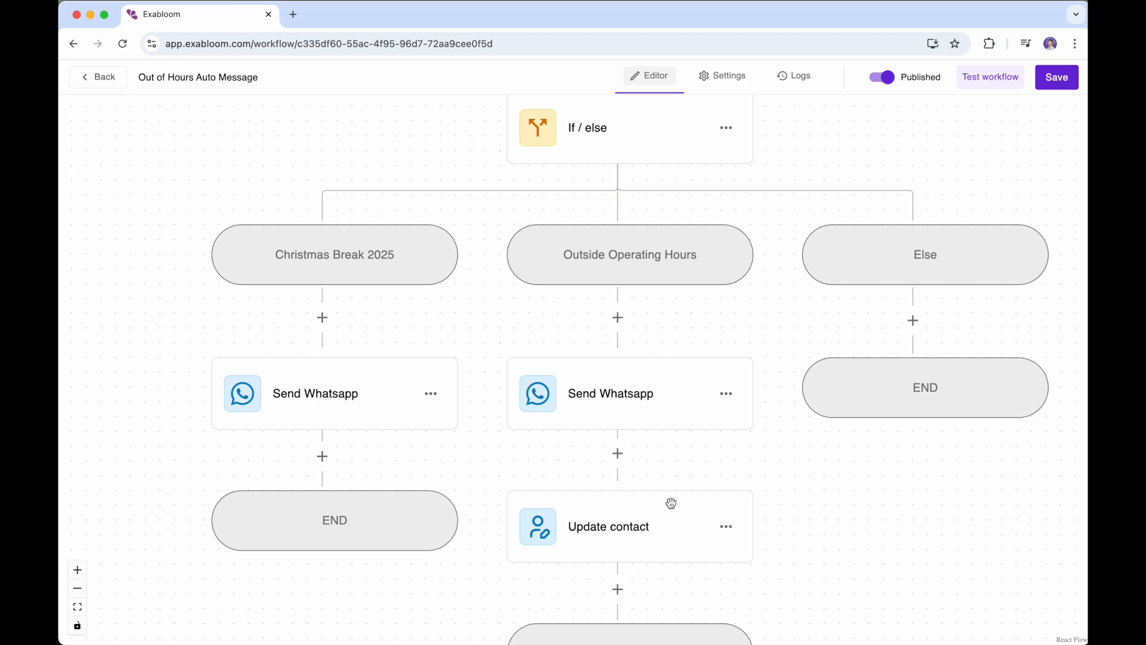
left_click(659, 525)
left_click(533, 541)
scroll(483, 478, "down", 3)
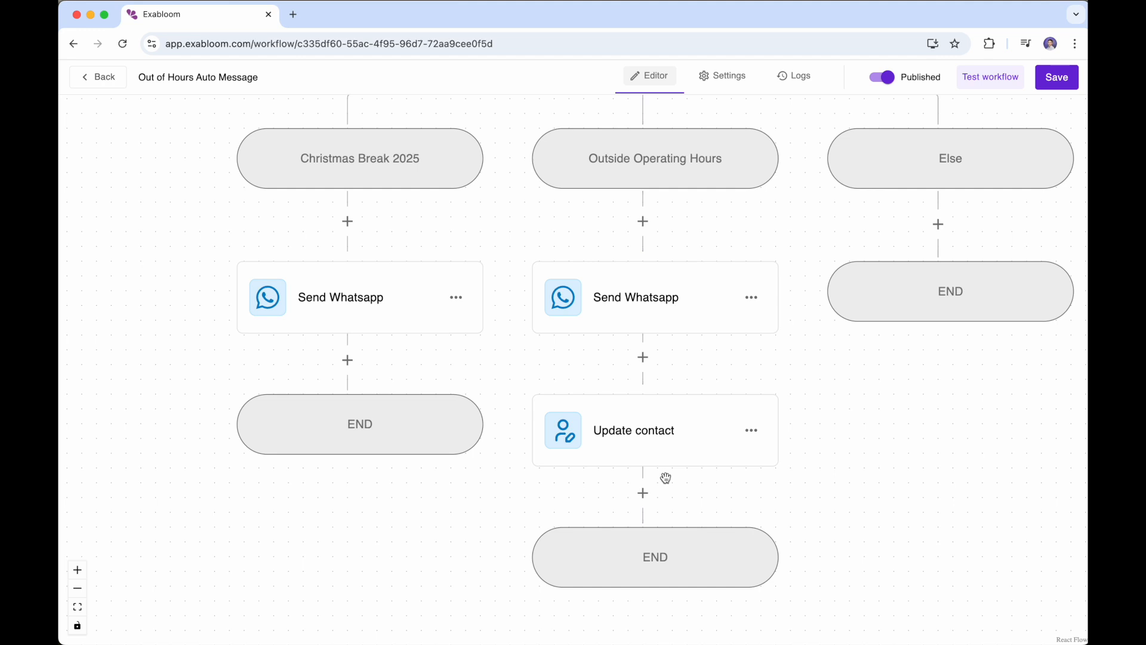
left_click(684, 435)
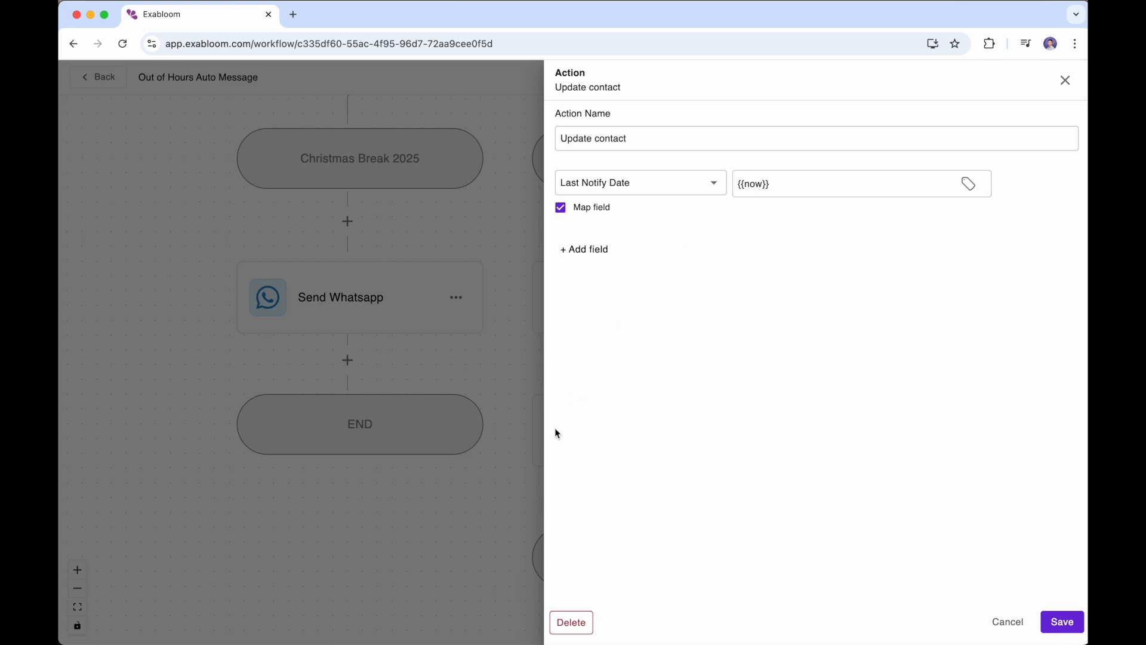
left_click(425, 485)
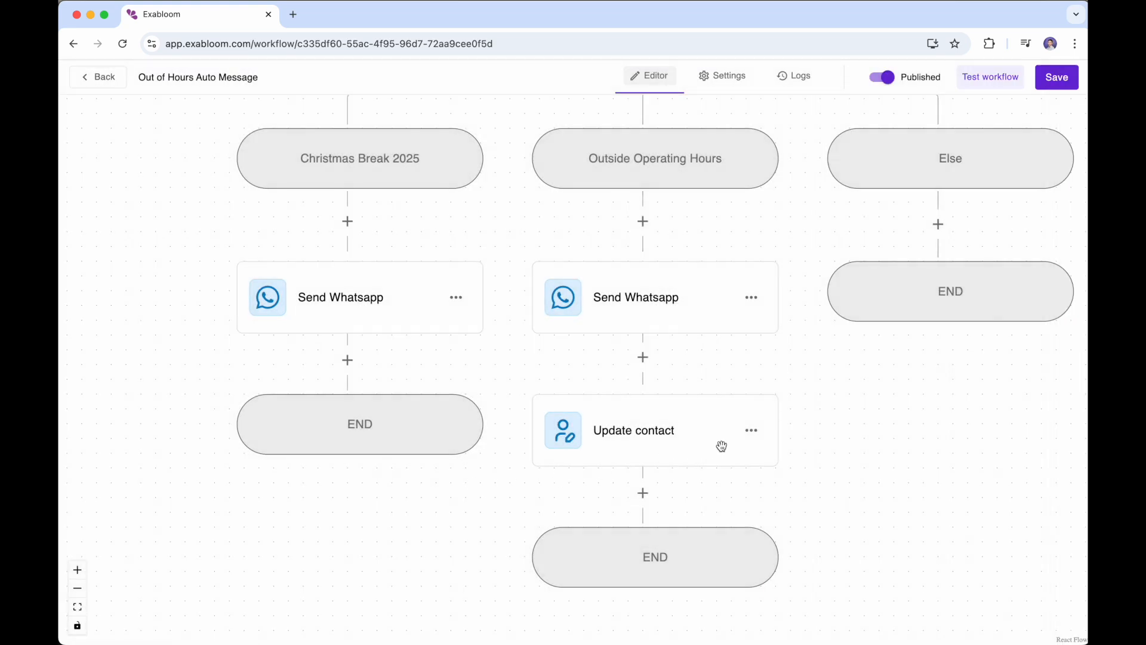
left_click(752, 432)
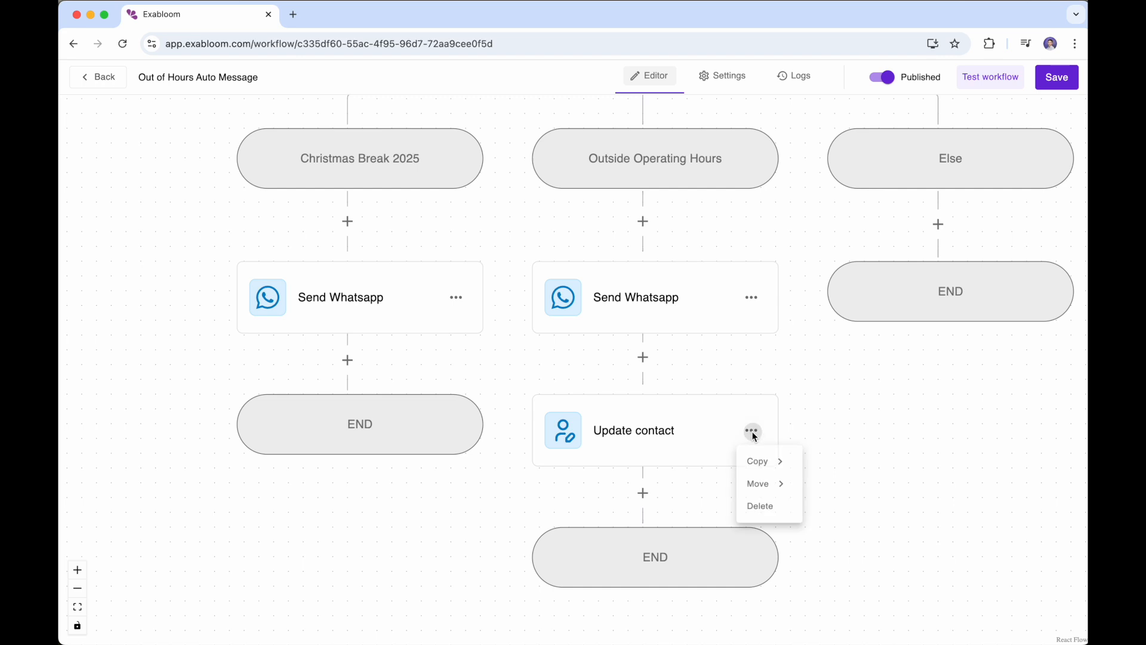
mouse_move(776, 465)
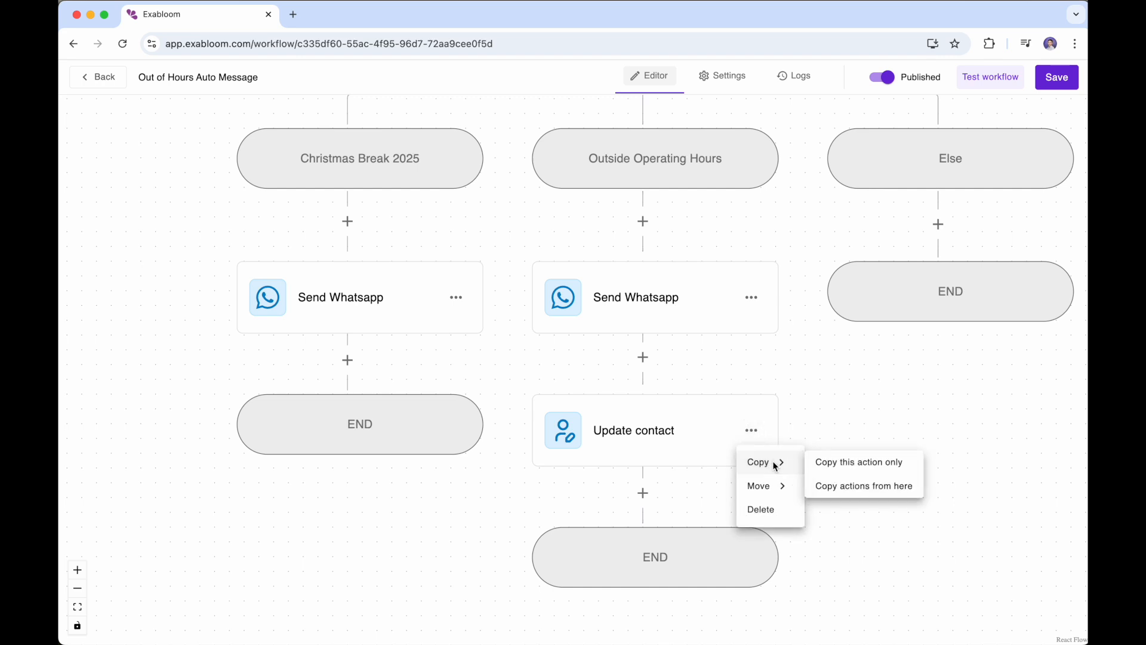
left_click(862, 462)
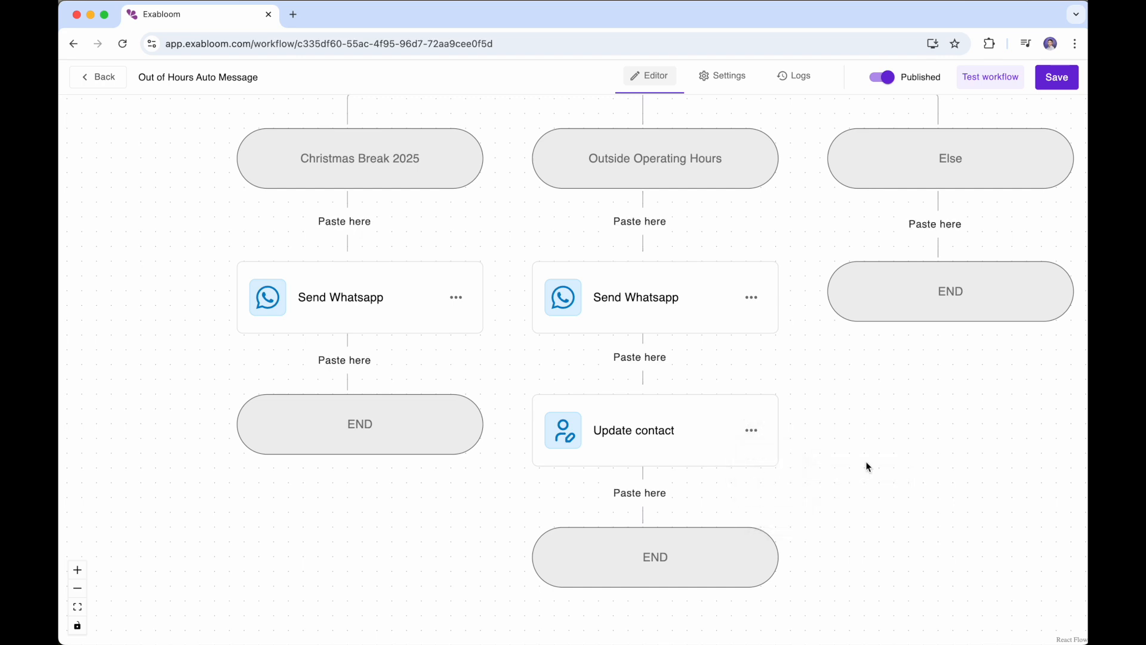
left_click(354, 367)
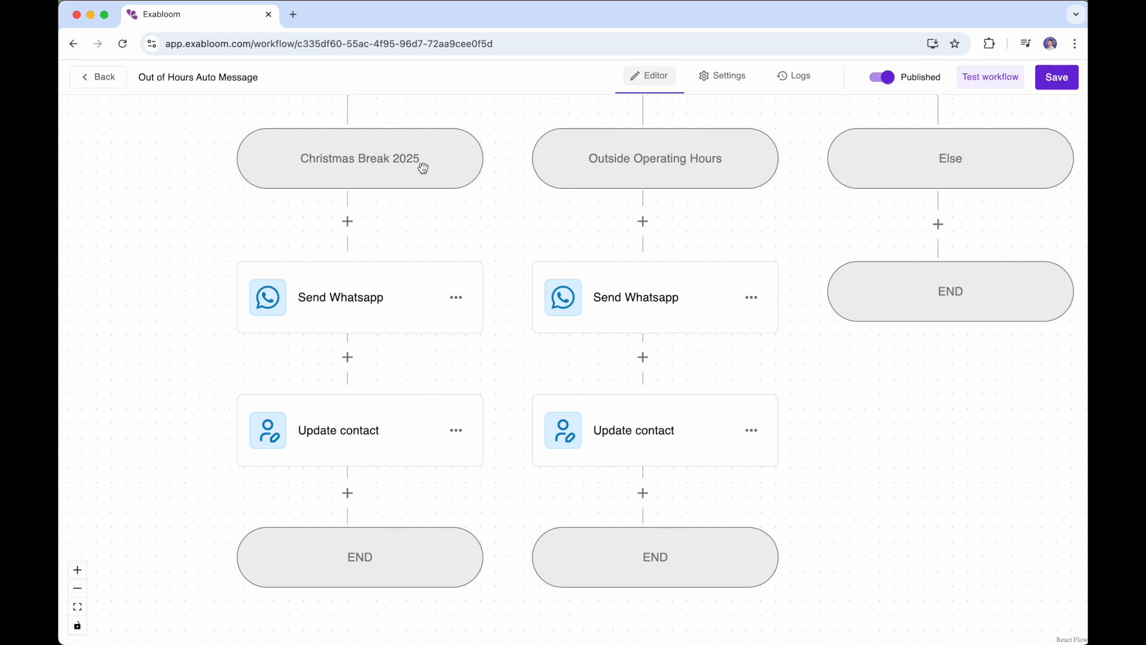
- Check the Last Notify Date mapping in the Christmas branch's Update contact action, and save the workflow
left_click(356, 444)
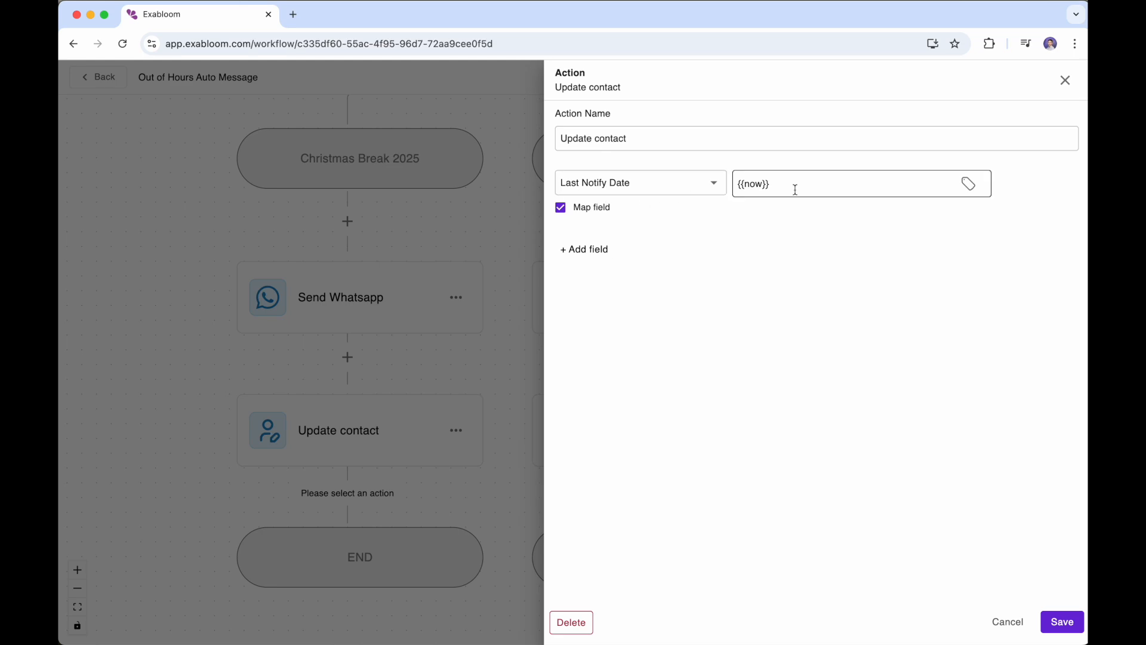
left_click(462, 360)
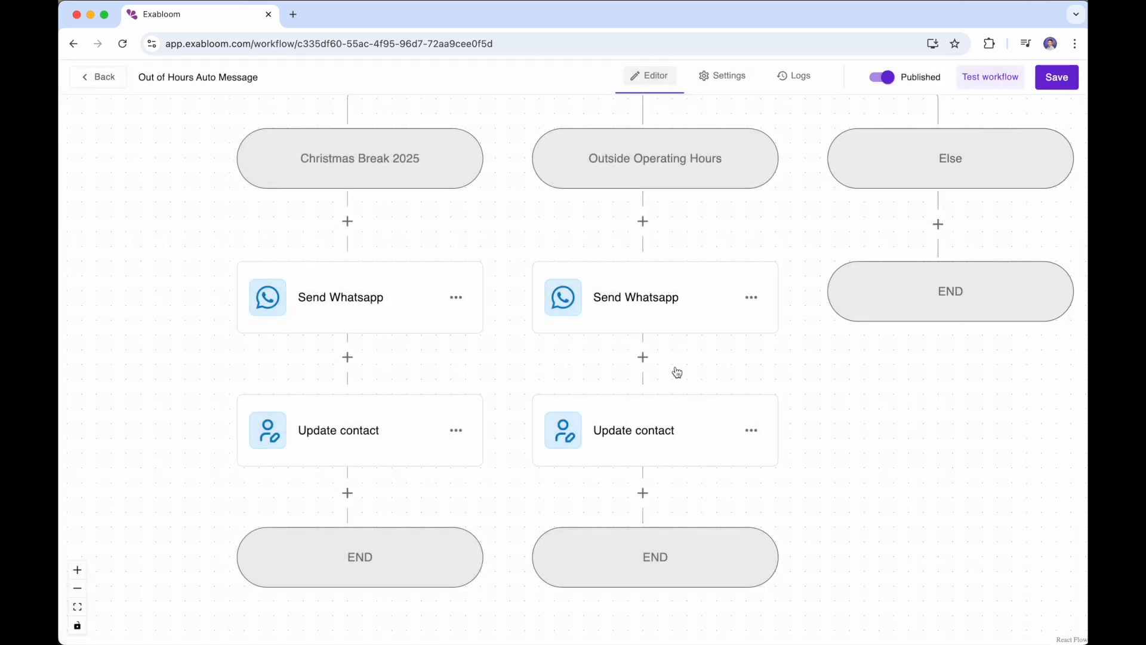
left_click(1067, 86)
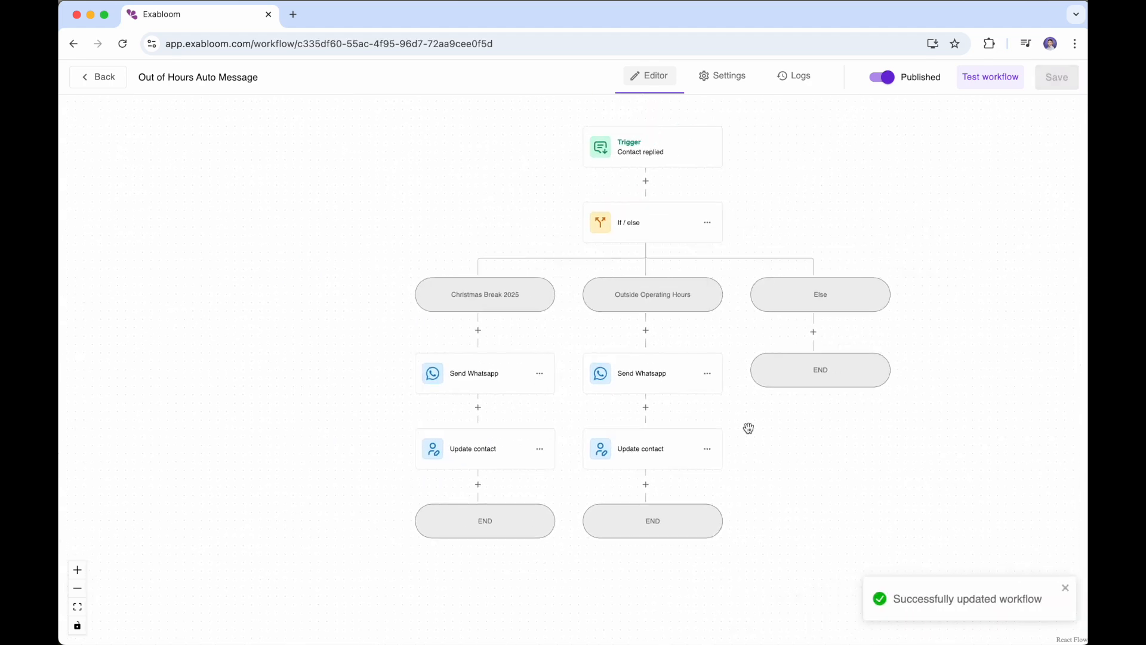
- Review the Contact replied trigger's filter conditions on the contact's Last Notify Date
scroll(747, 428, "down", 1)
left_click_drag(748, 427, 708, 506)
scroll(692, 424, "up", 2)
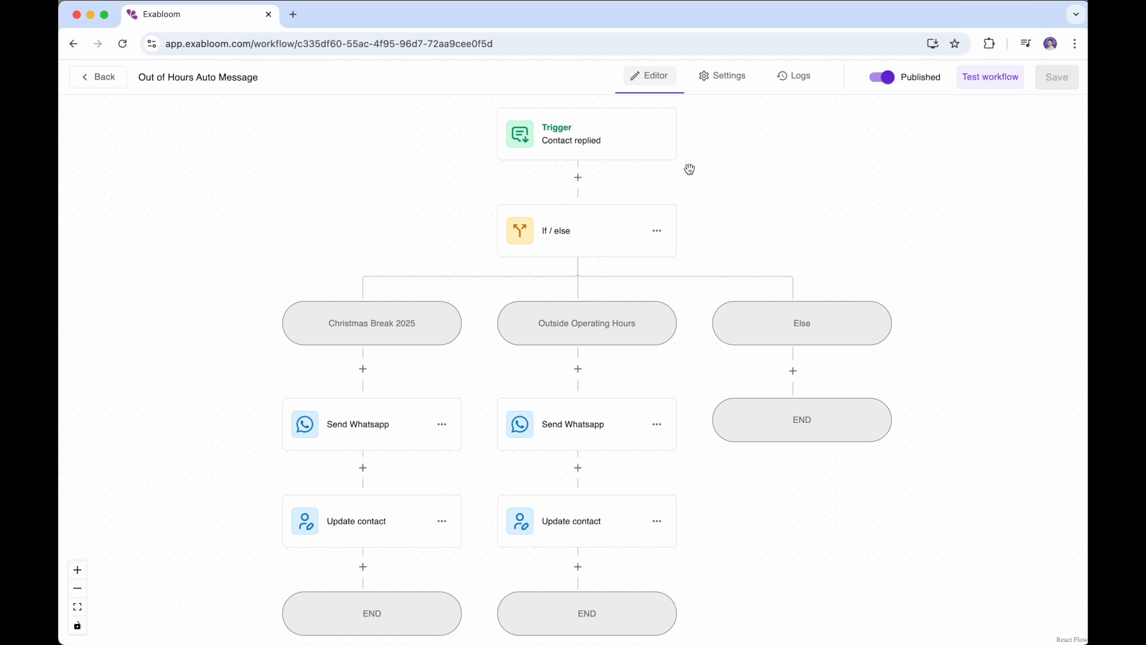
left_click(603, 155)
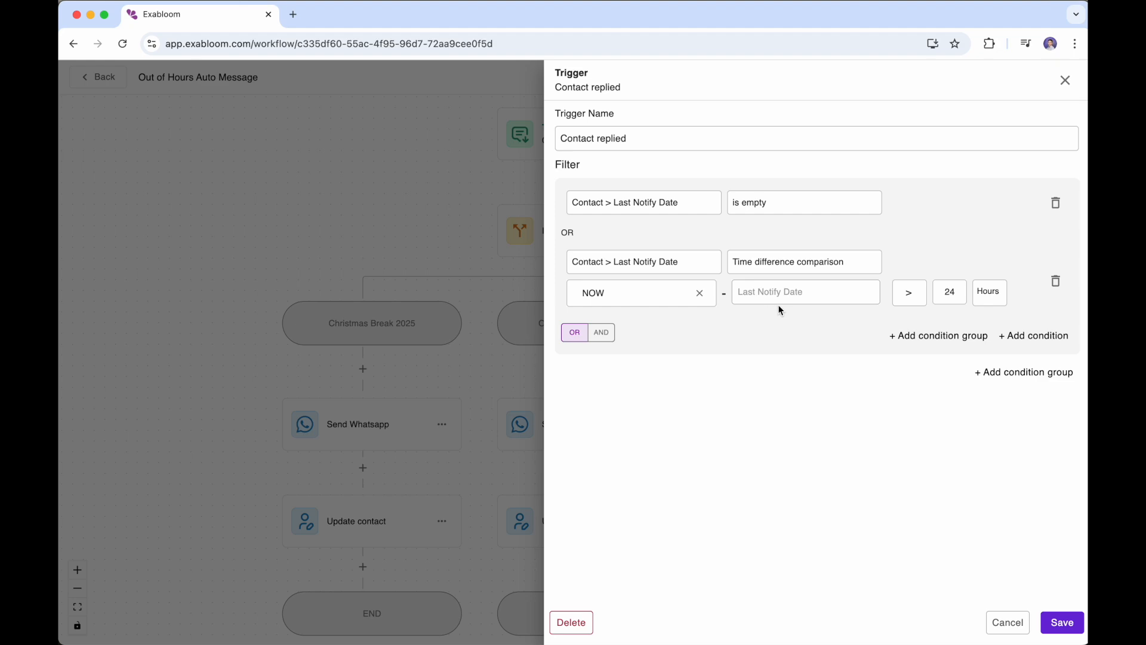
left_click(484, 314)
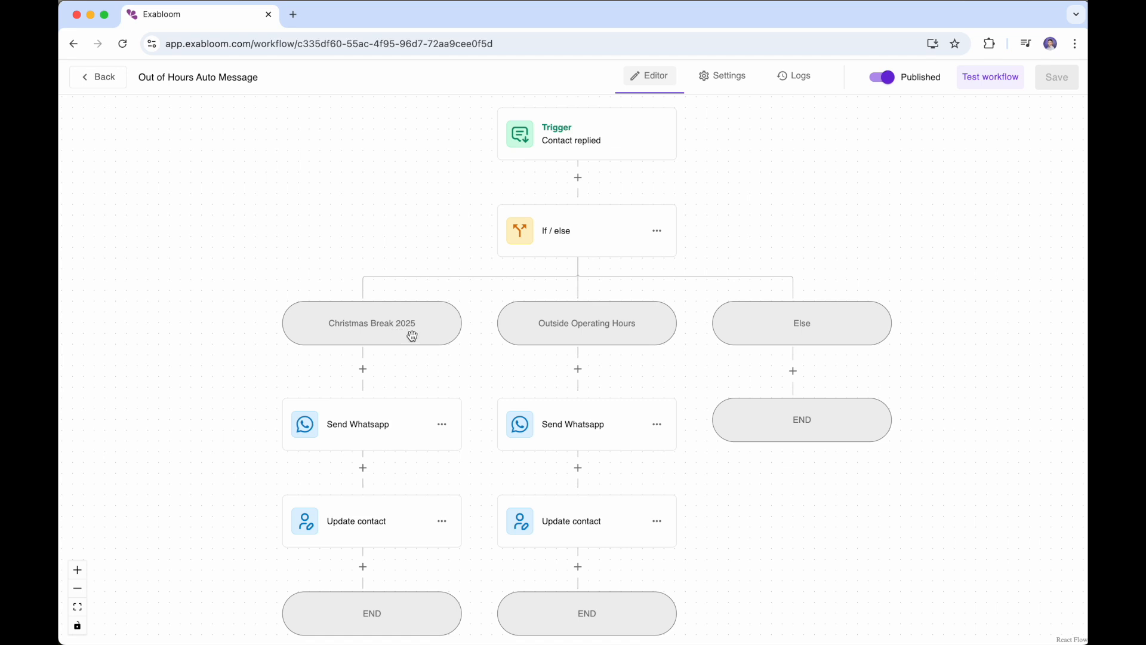
- Examine the reordering options for the Christmas Break 2025 and Outside Operating Hours branches in the If / else action
left_click(568, 239)
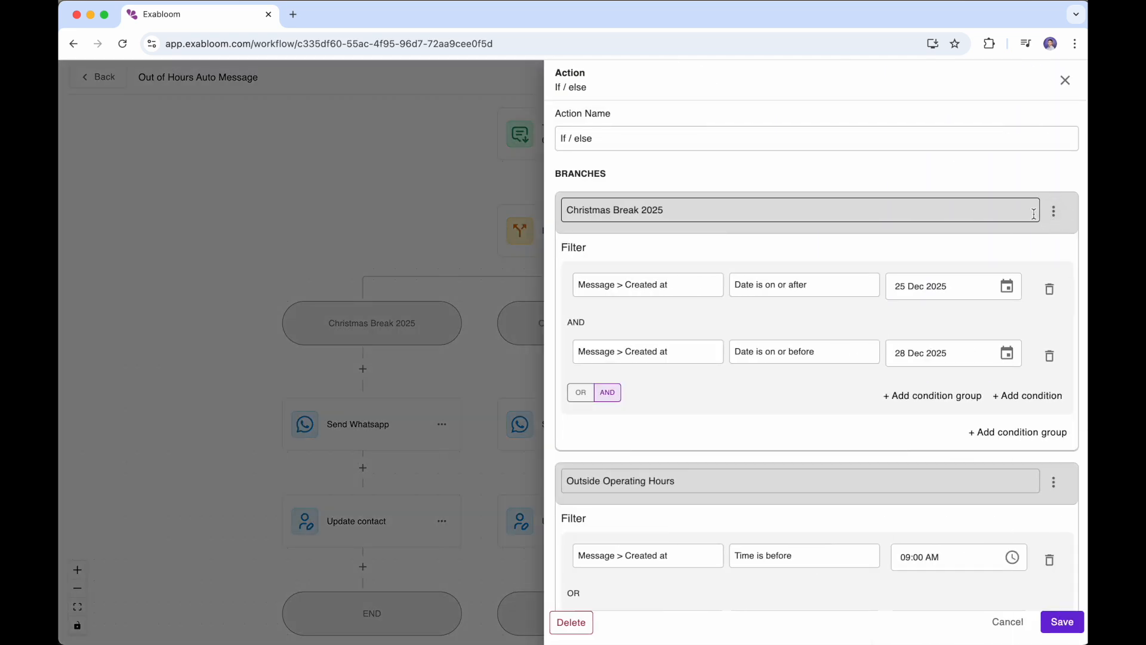
left_click(1054, 212)
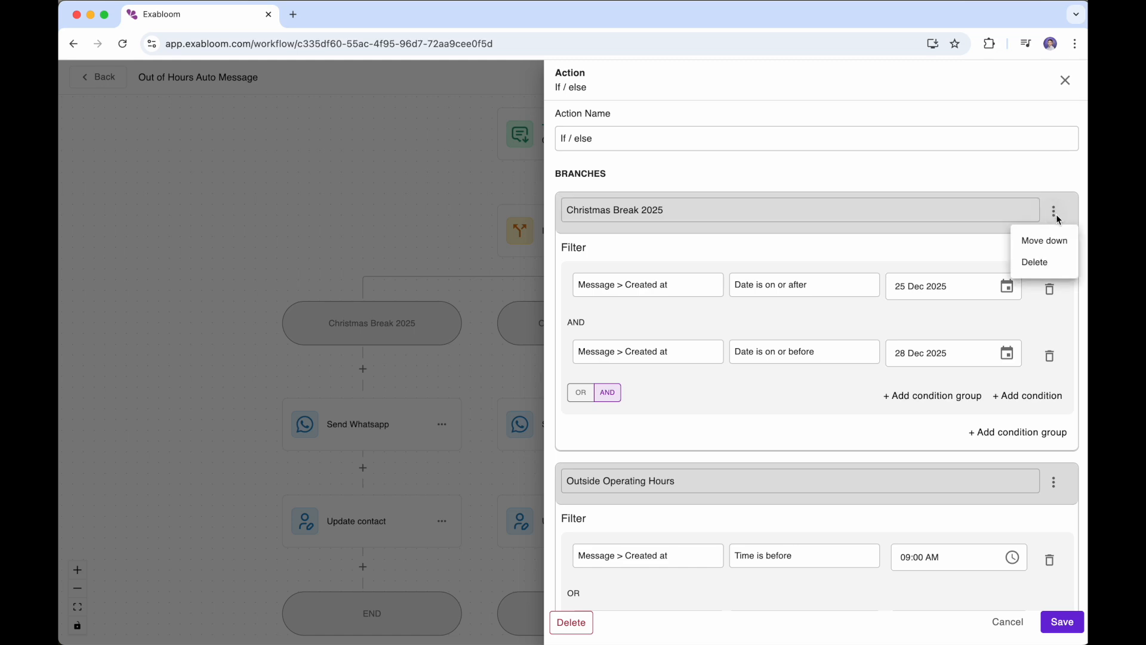
left_click(1057, 217)
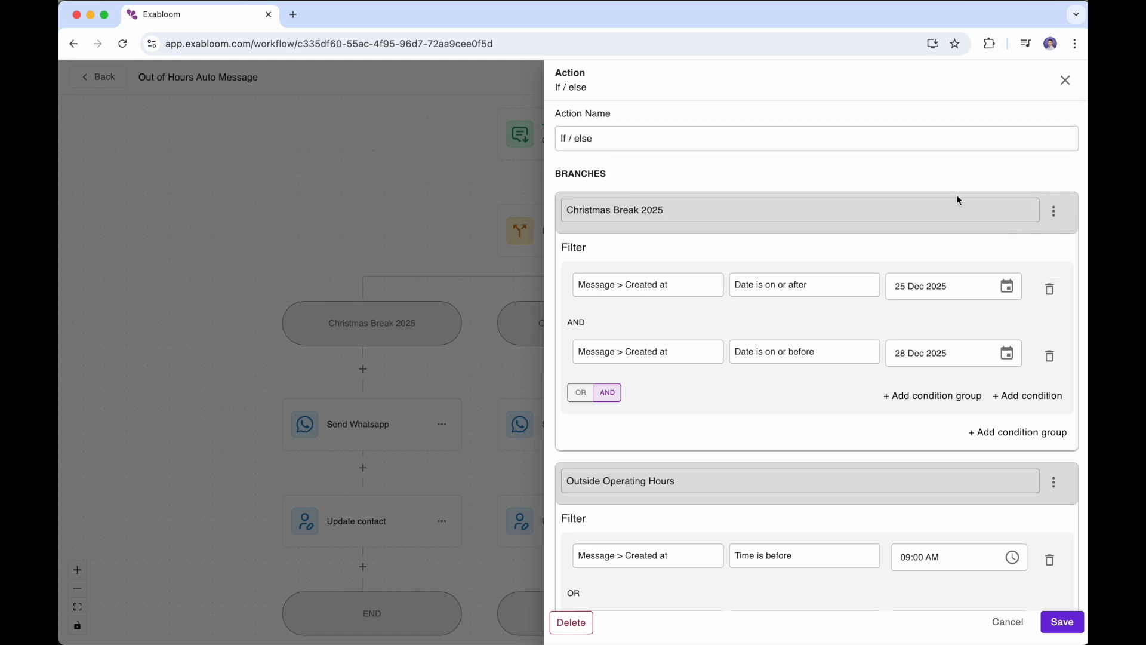
left_click(1060, 217)
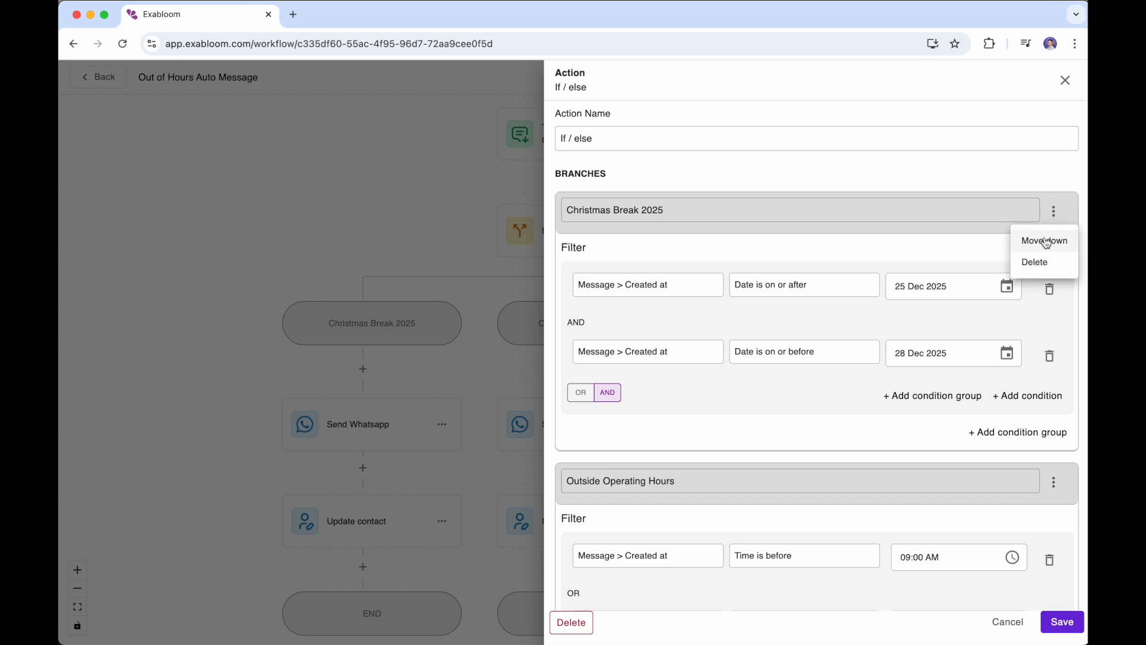
left_click(1054, 485)
left_click(1054, 483)
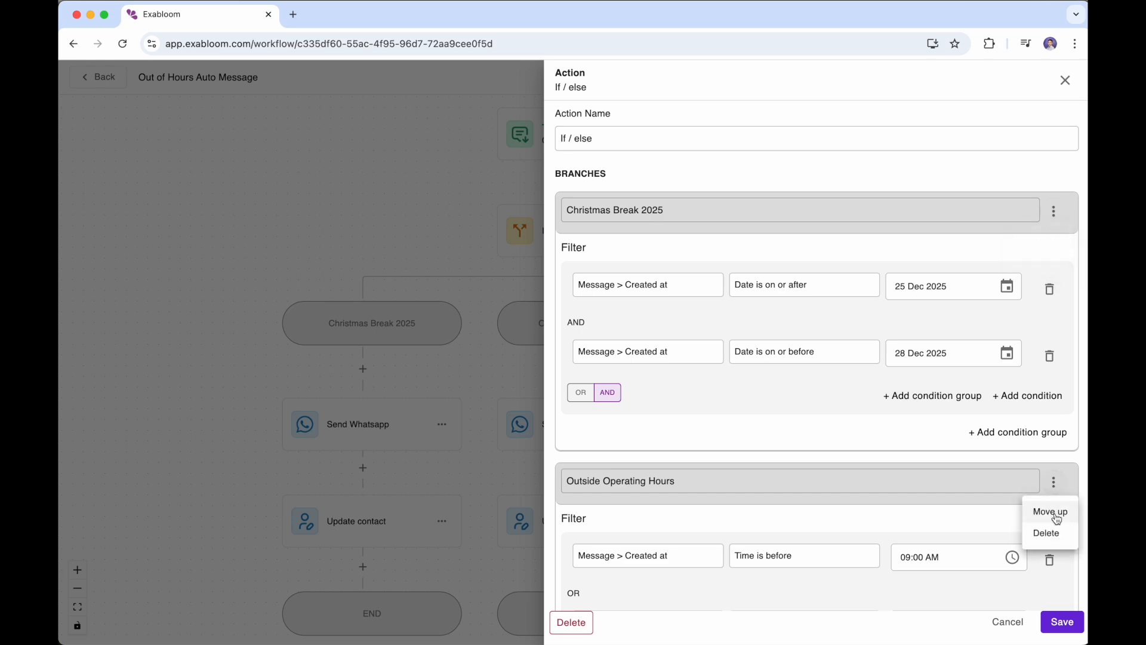
left_click(958, 458)
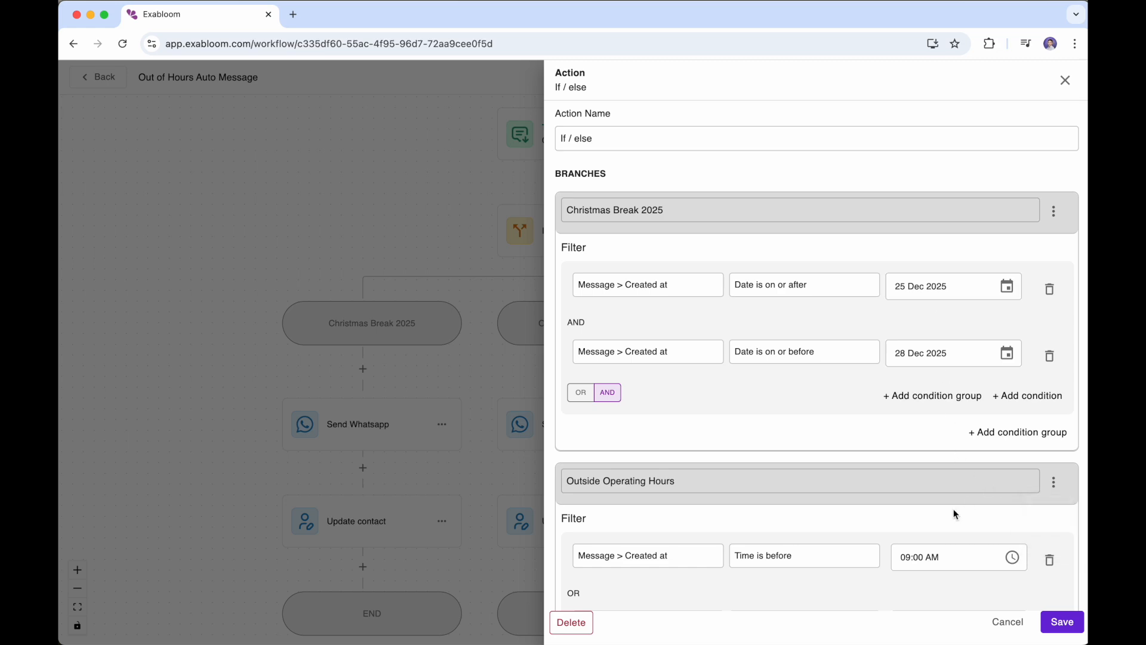
left_click(404, 432)
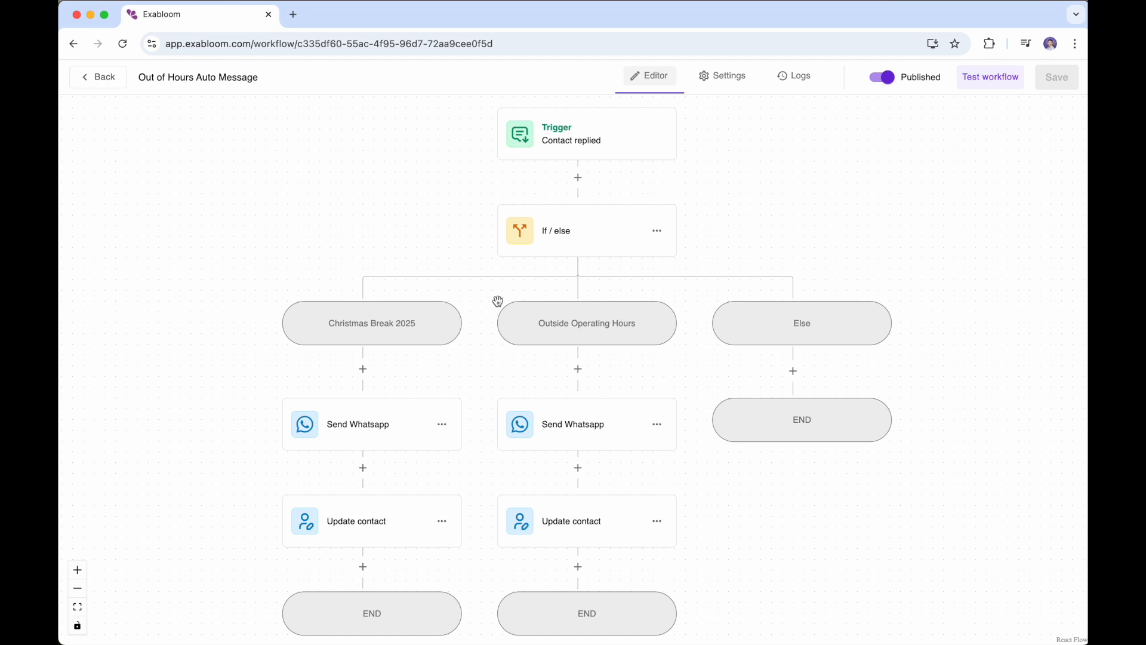
- Review the Christmas Break 2025 branch's date conditions and the settings of its Send Whatsapp and Update contact actions
left_click(566, 248)
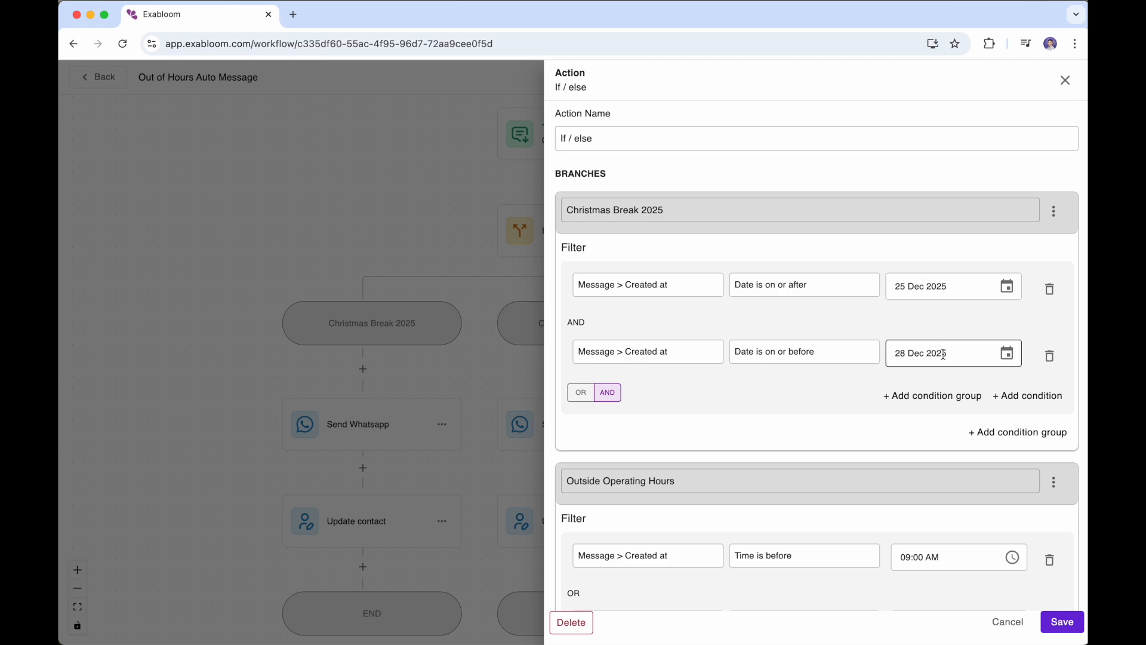
left_click(441, 477)
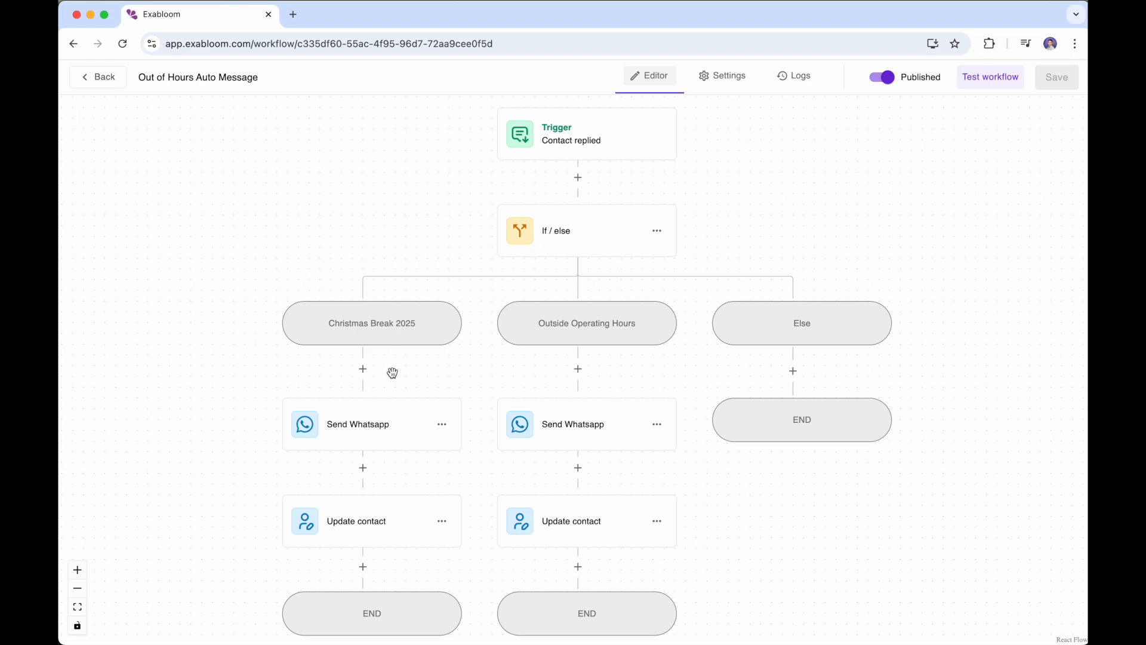
left_click(352, 433)
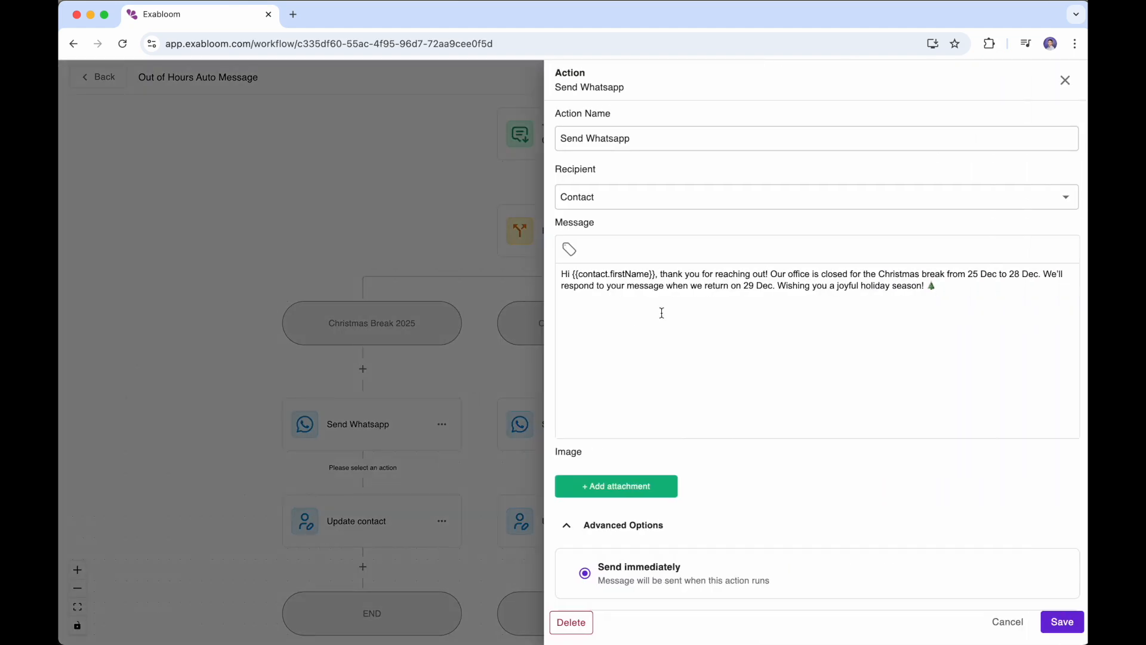
left_click(729, 310)
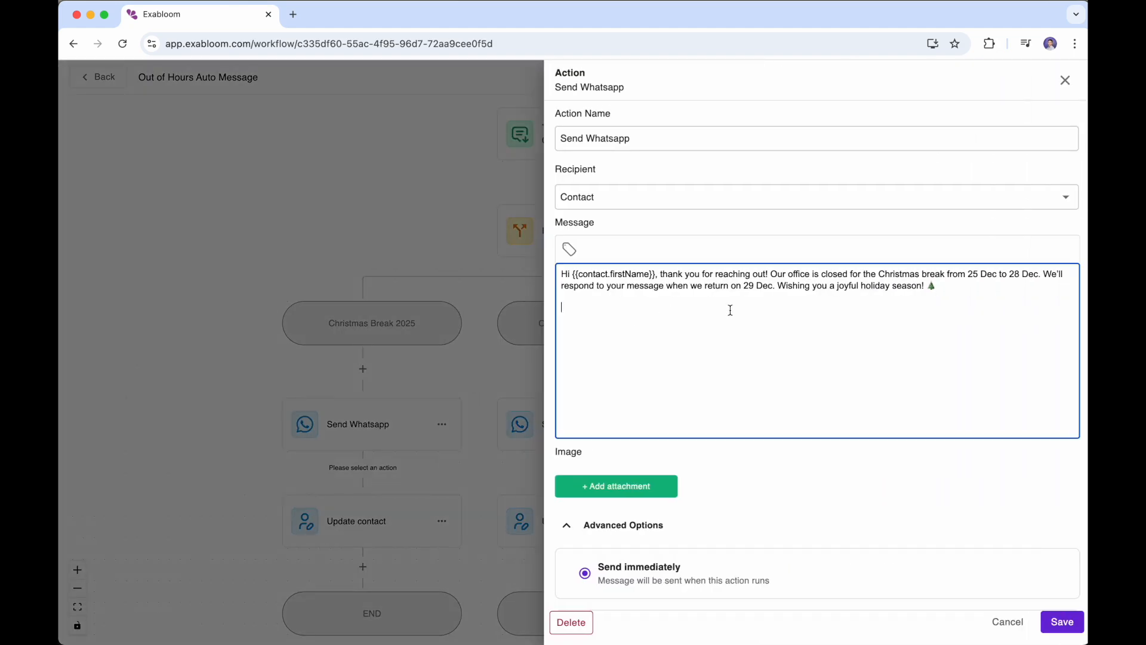
left_click(524, 374)
left_click(387, 520)
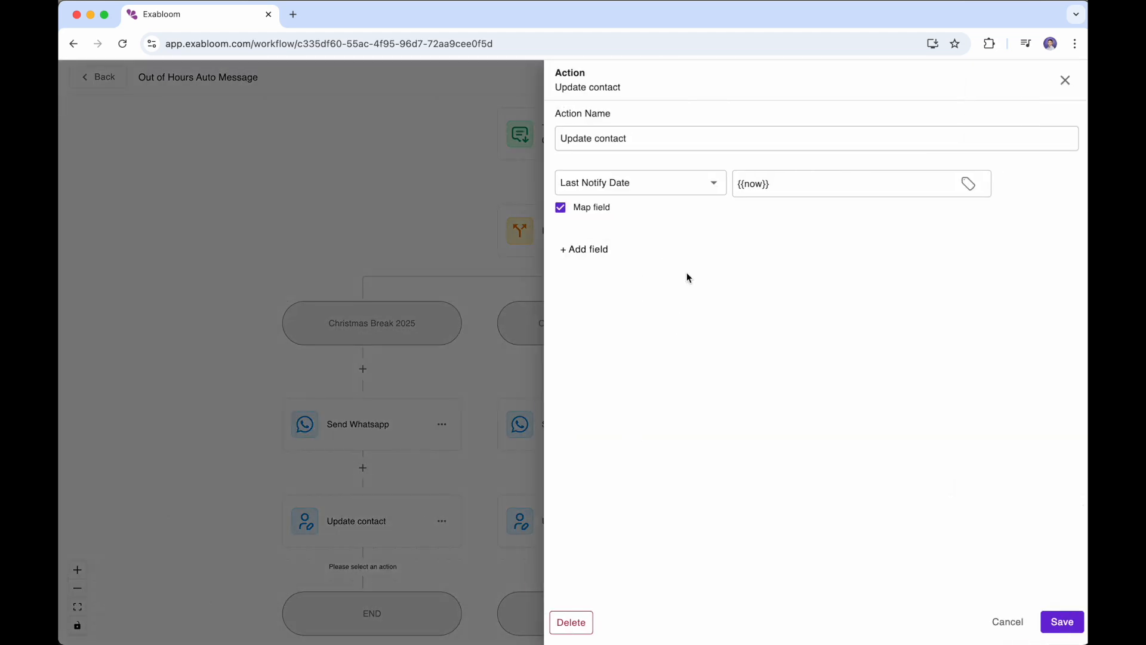
left_click(417, 405)
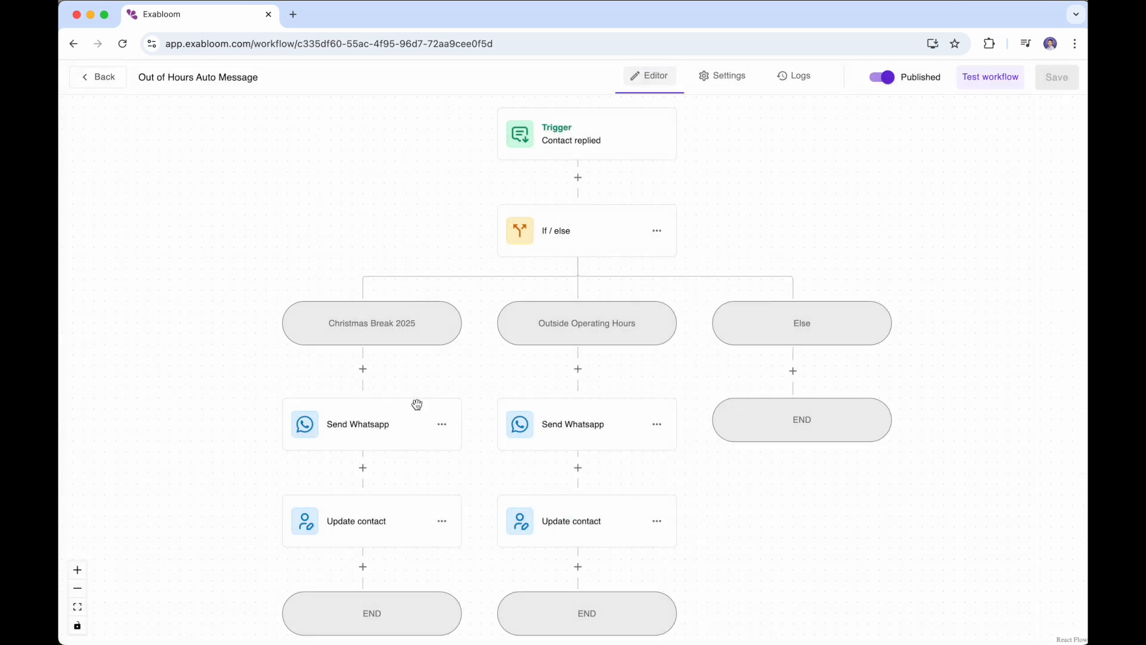
- Recheck the Message Created at date range for the Christmas Break 2025 branch in the If / else action
left_click(595, 242)
left_click(482, 263)
left_click(564, 247)
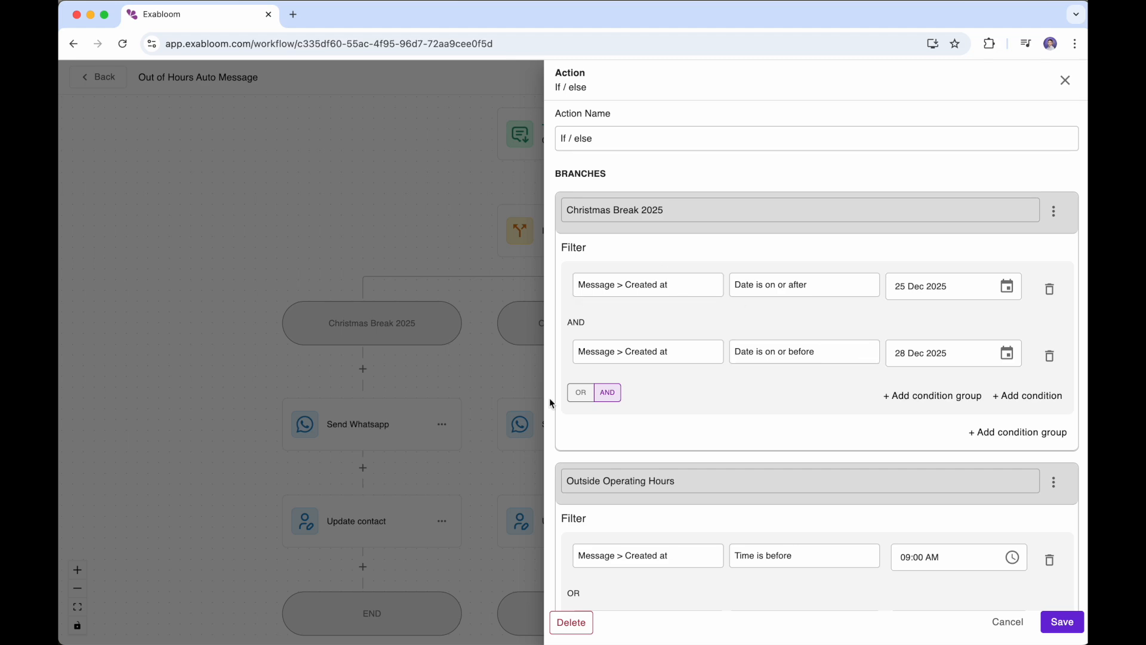
left_click(405, 402)
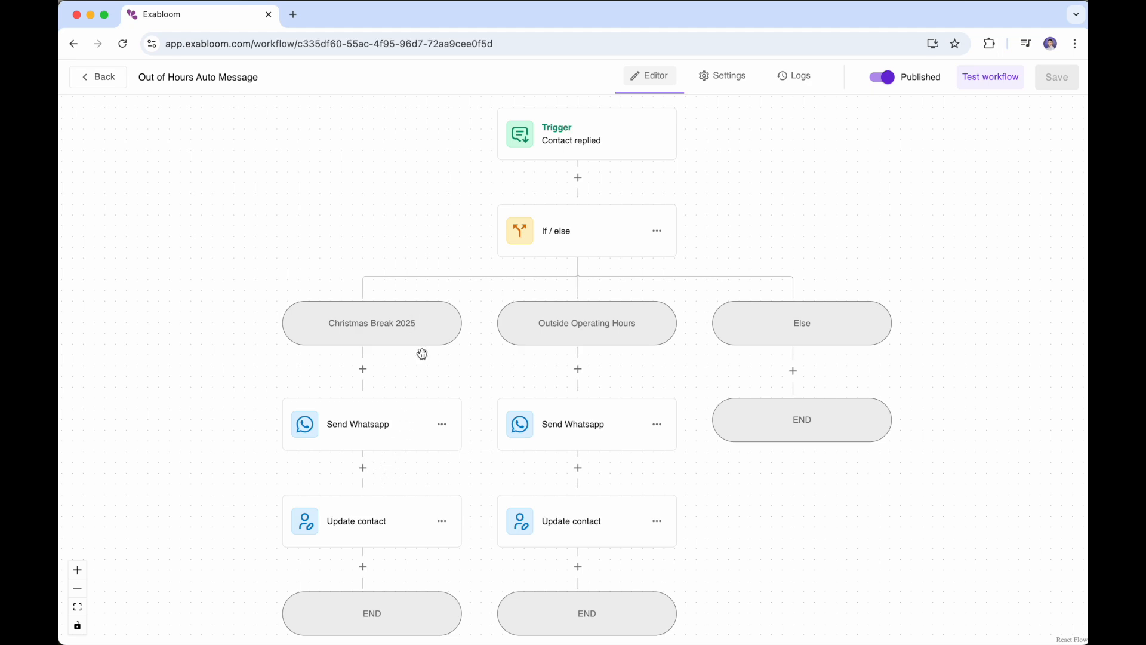
left_click(567, 232)
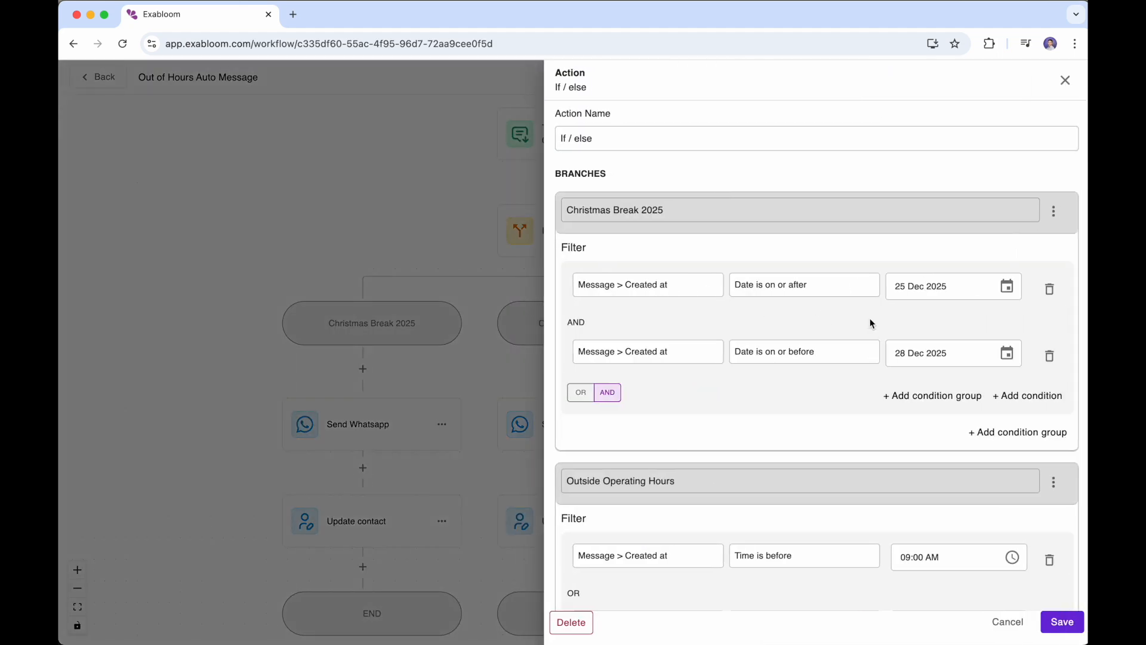
left_click(449, 381)
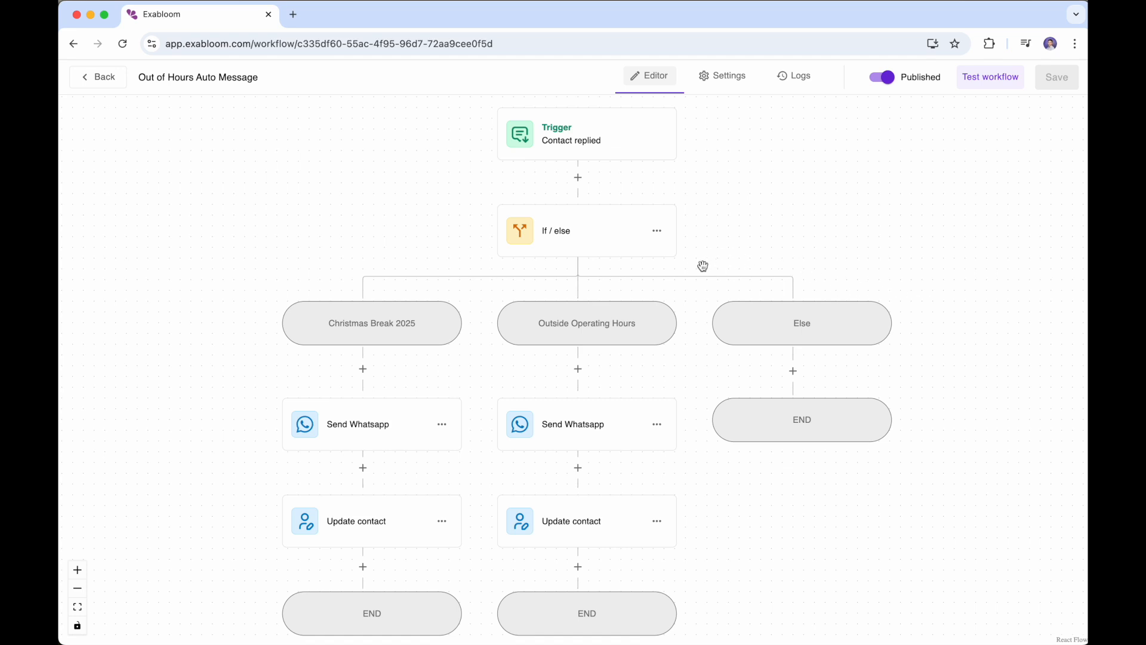
- Examine the If / else branches in order, from the Christmas Break 2025 dates to the Outside Operating Hours time conditions
left_click(596, 242)
left_click(463, 267)
left_click(555, 245)
scroll(783, 367, "down", 1)
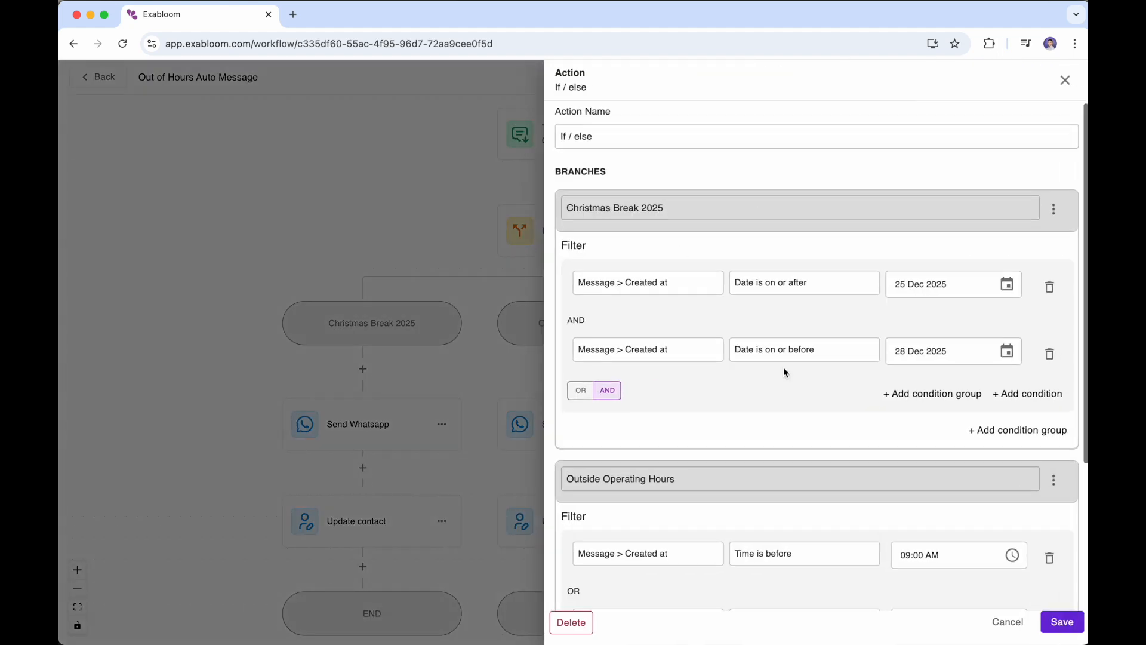
scroll(783, 367, "down", 1)
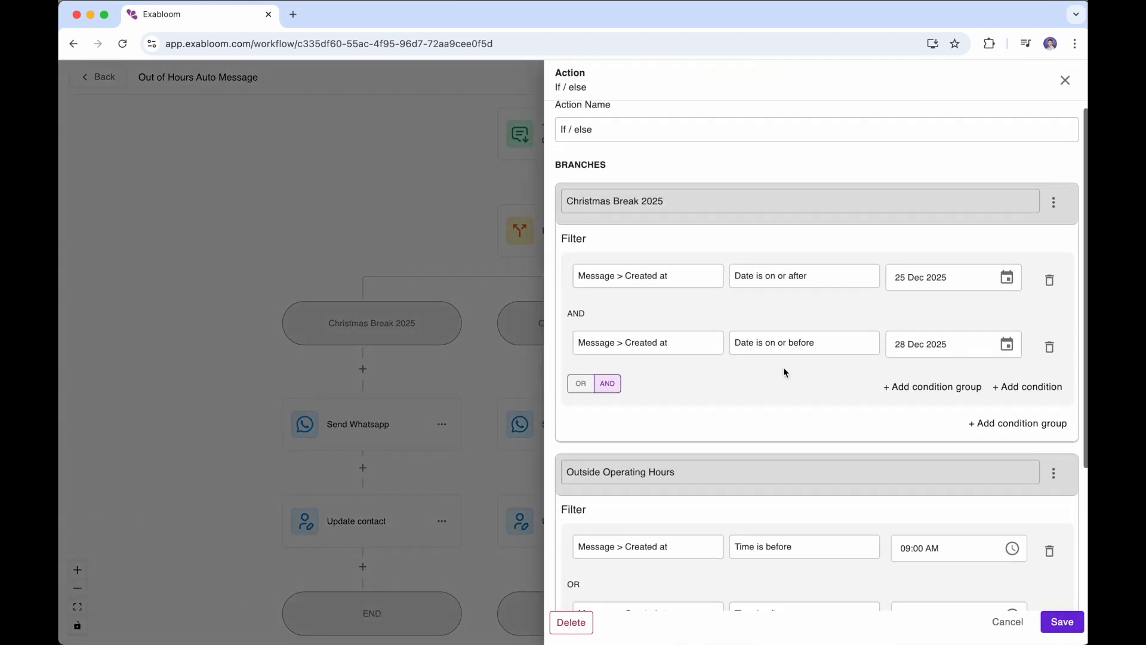